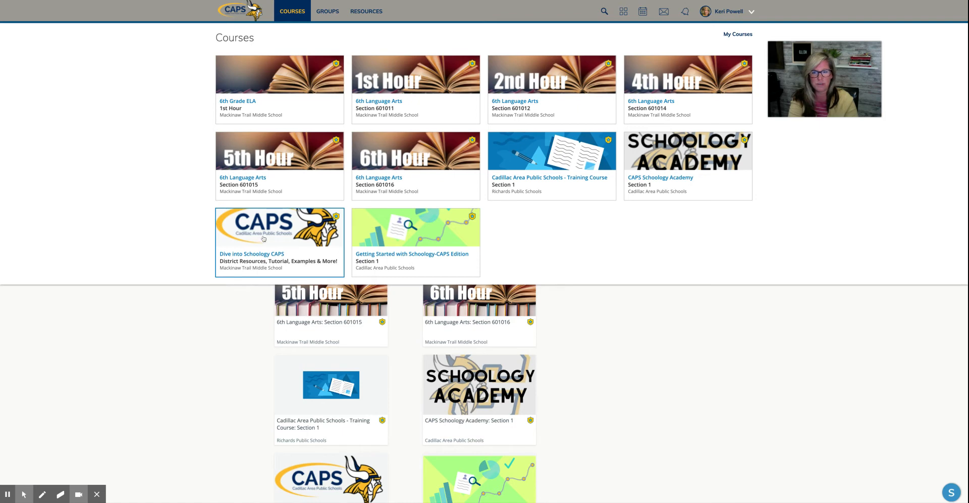
Open the Dive into Schoology CAPS course and look over the lists of groups and courses.
click(262, 234)
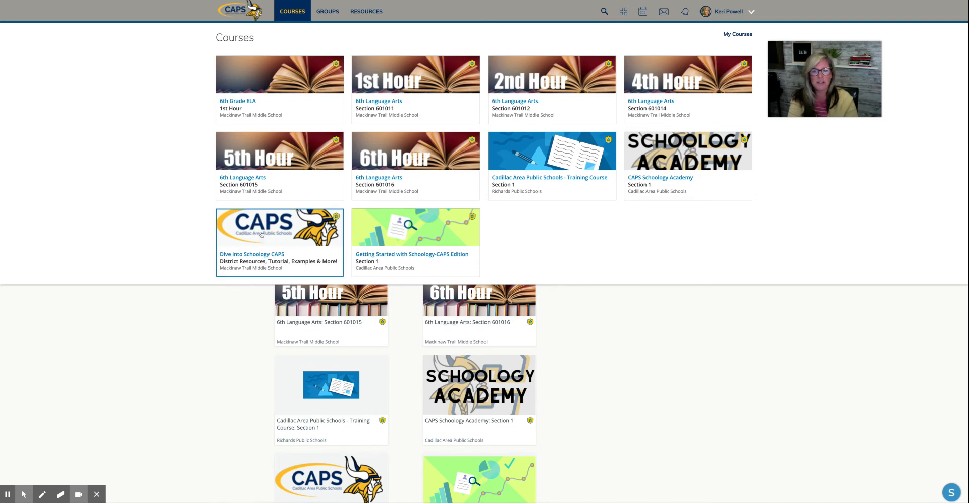
click(324, 16)
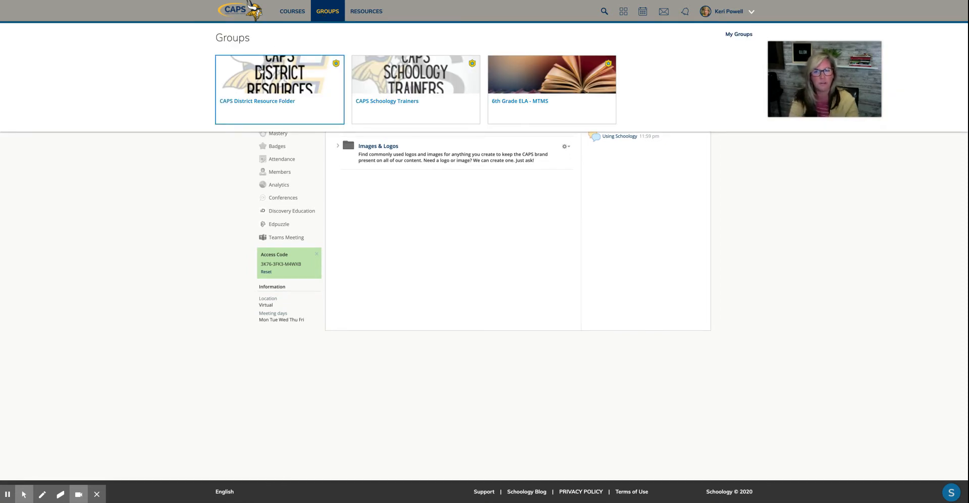
click(294, 12)
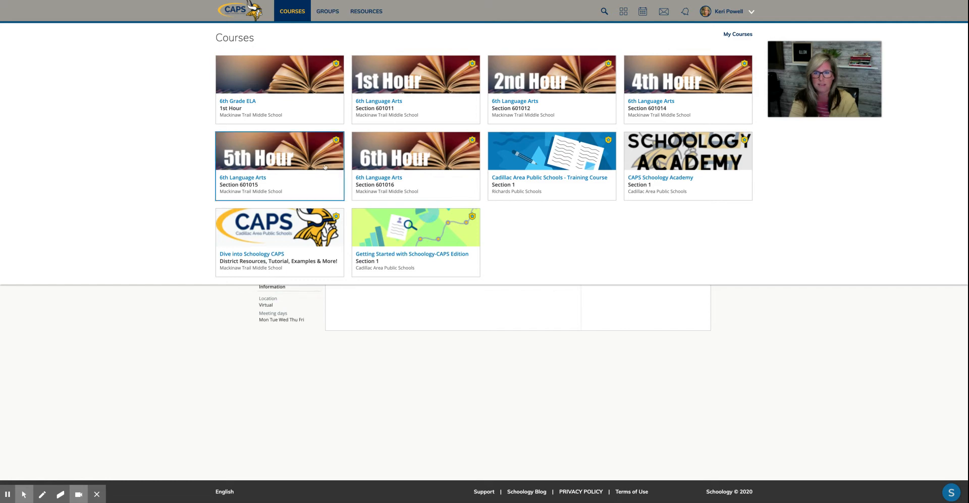
Go to the 1st Grade First Quarter ELA Curriculum folder under First Grade in the CAPS District Resource Folder group's CAPS Resource Folder 2020-21.
click(331, 13)
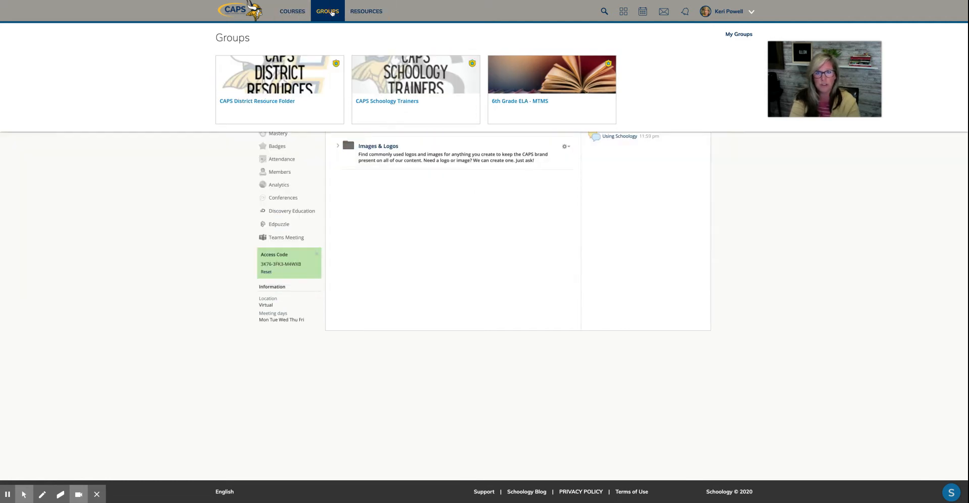
click(278, 76)
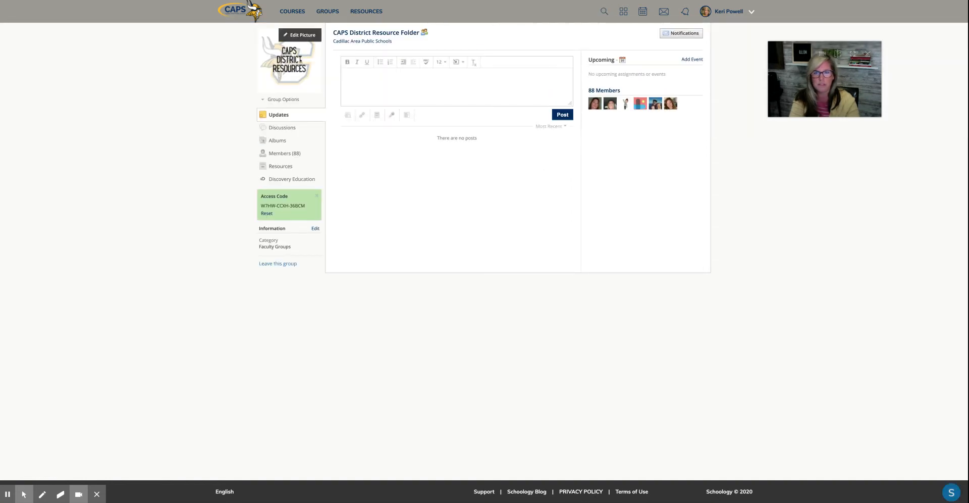
click(280, 167)
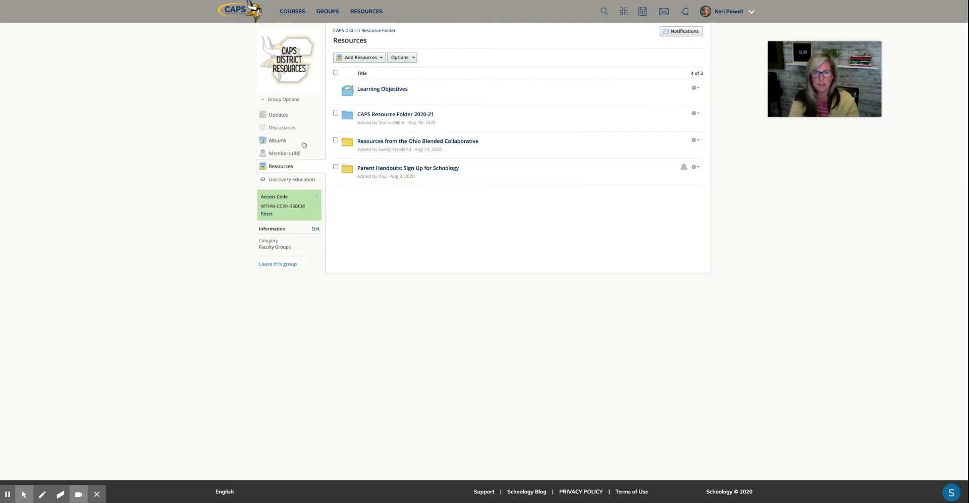
click(387, 116)
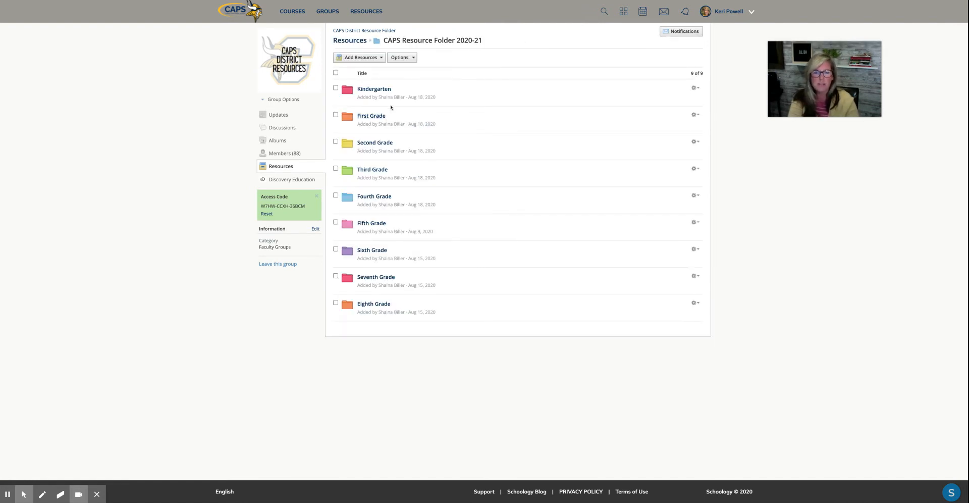
click(376, 116)
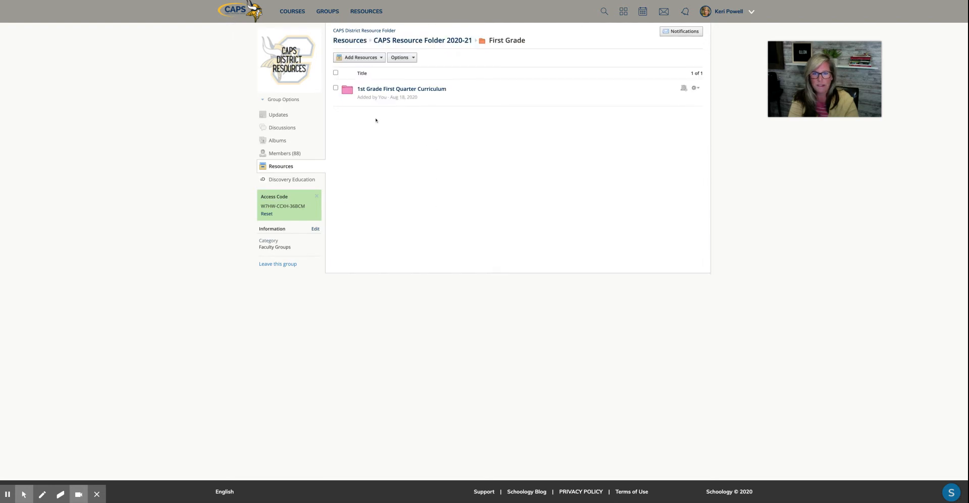
click(413, 90)
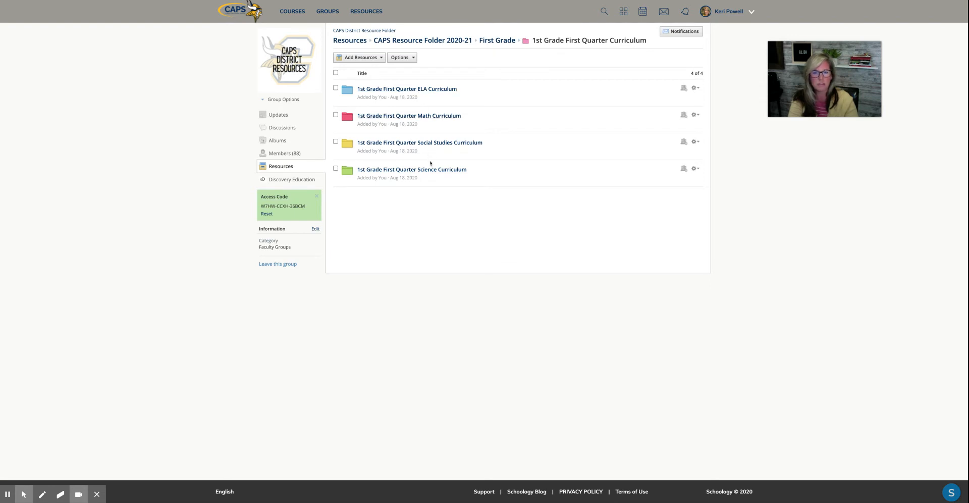
click(425, 90)
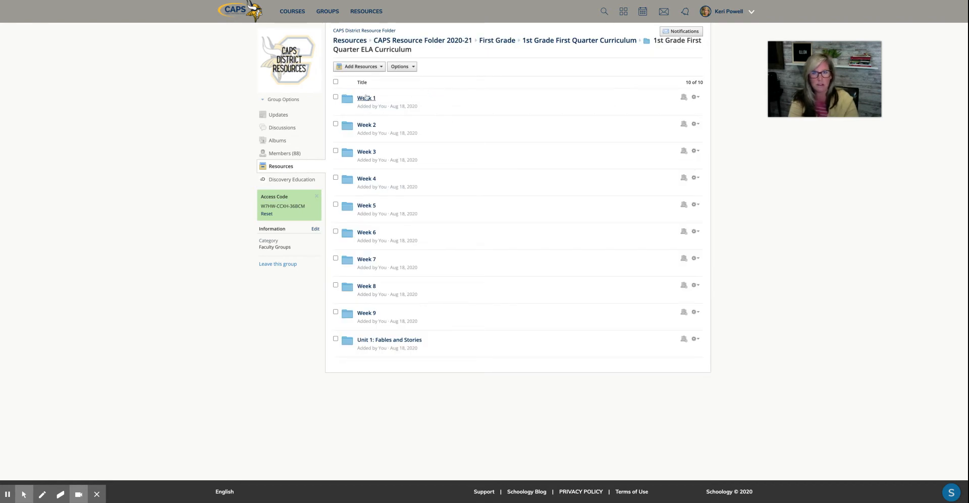
Delete the Unit 1: Fables and Stories folder from the ELA curriculum resources and open the Week 1 folder.
click(336, 340)
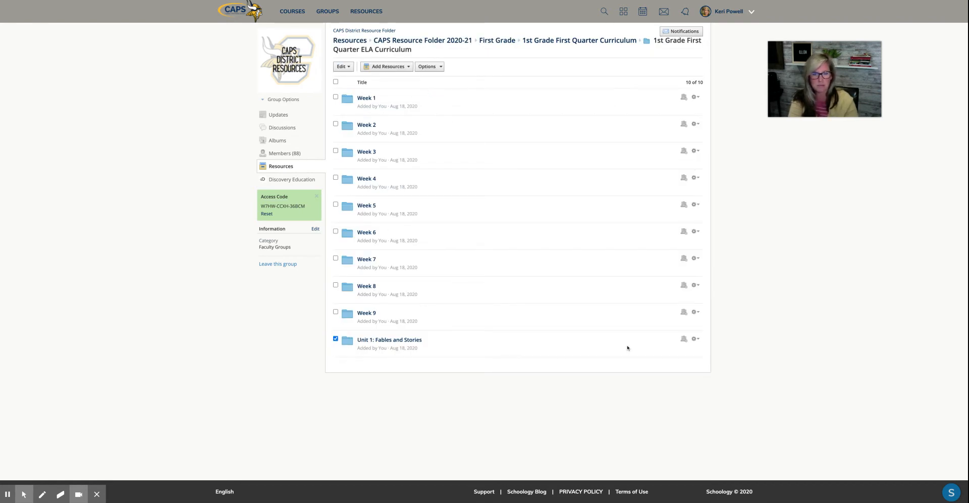
click(692, 340)
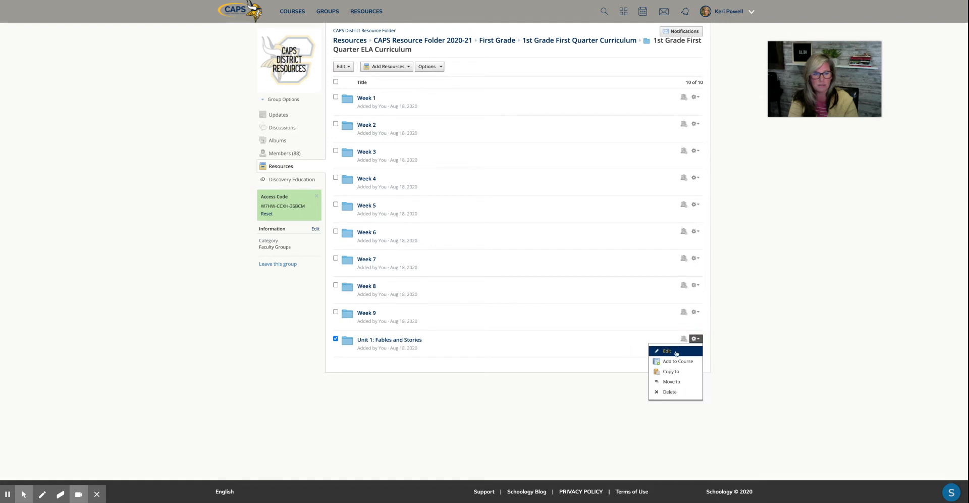
click(670, 392)
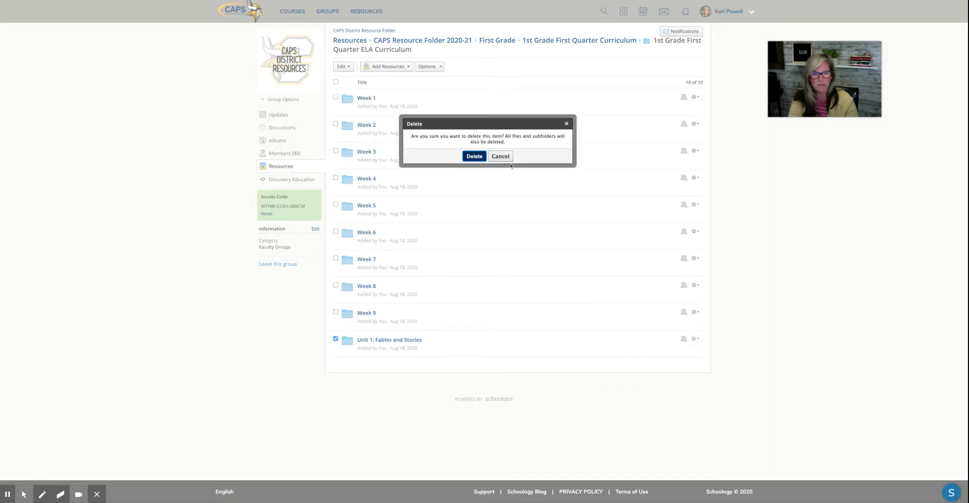
click(475, 156)
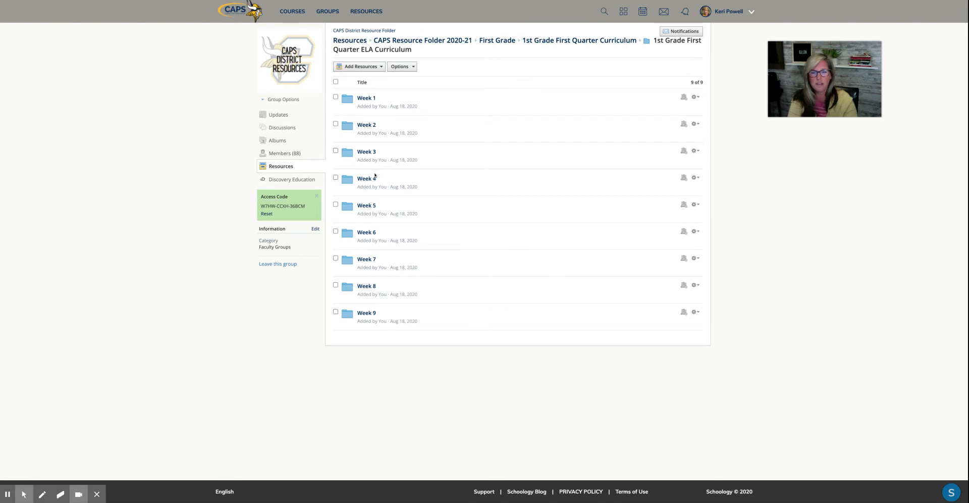
click(367, 101)
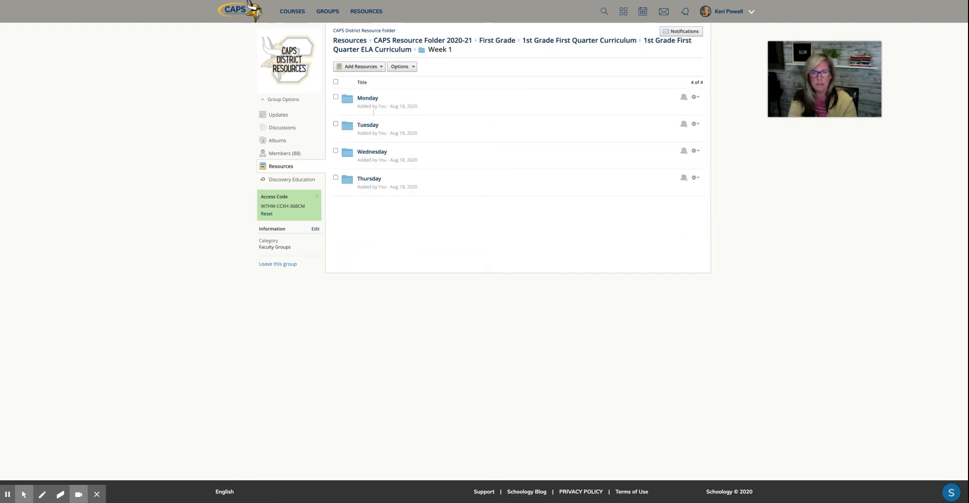
In the Dive into Schoology CAPS course, open the CKLA Knowledge /Read Alouds folder within the JK-2 folder's 1st Grade Curriculum.
click(301, 14)
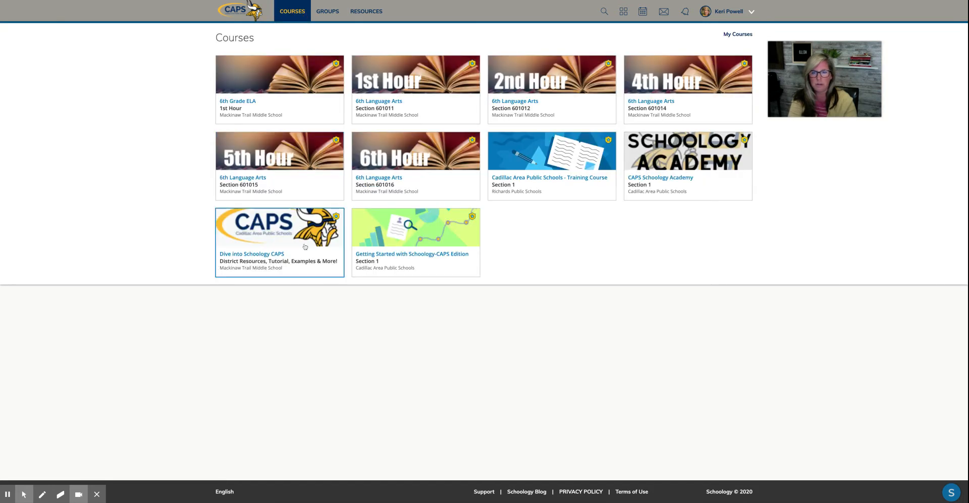
click(276, 230)
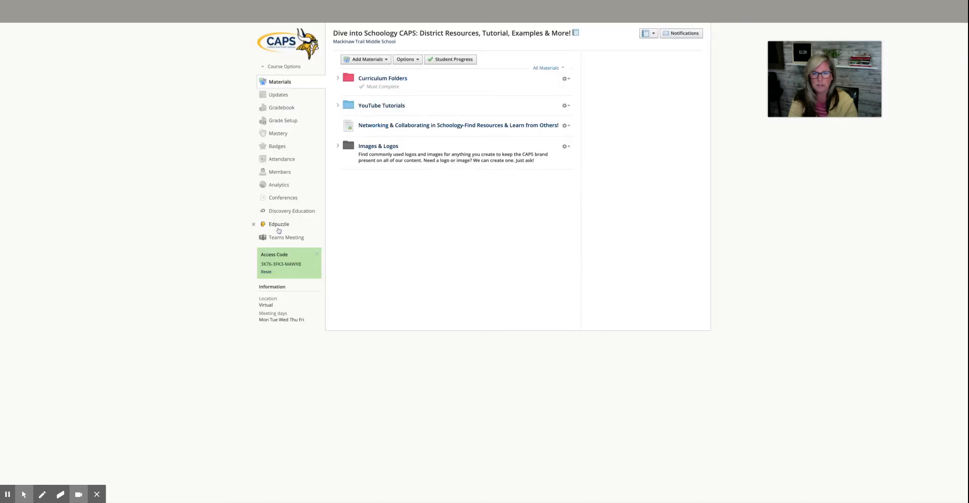
click(389, 80)
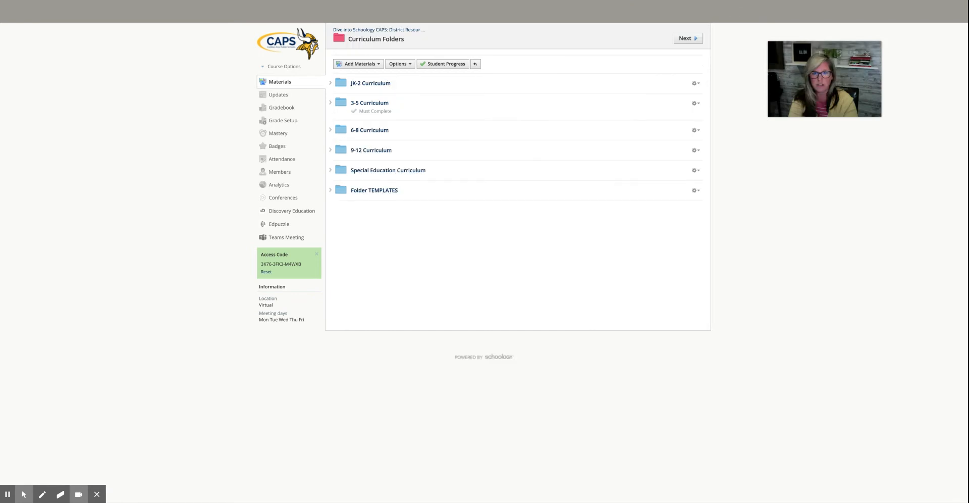
click(378, 85)
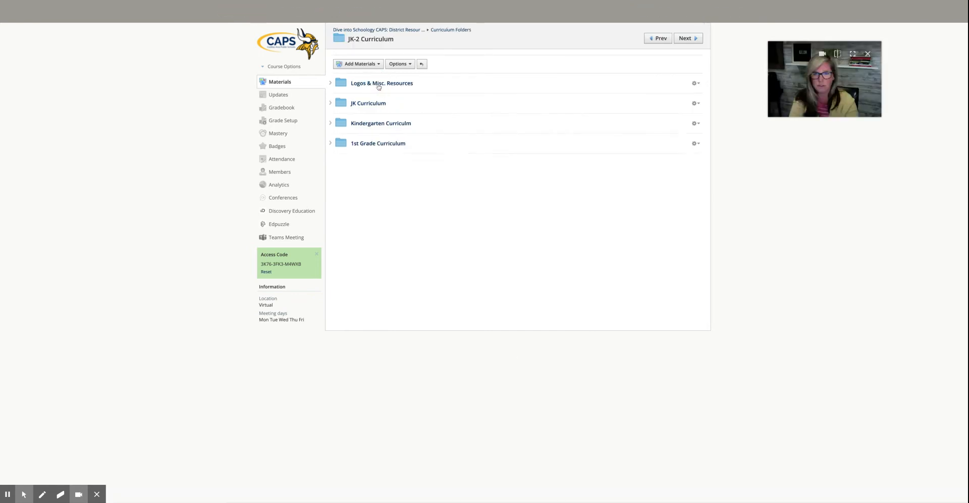
click(368, 144)
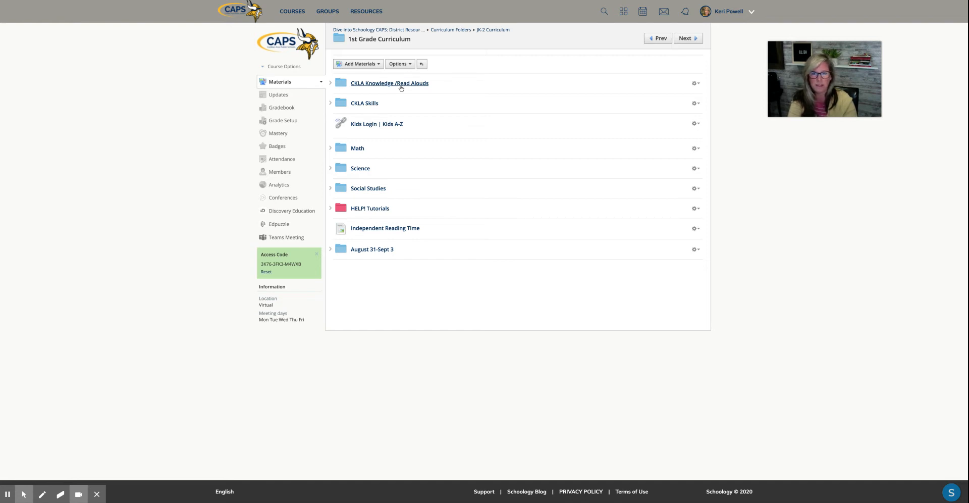
click(401, 84)
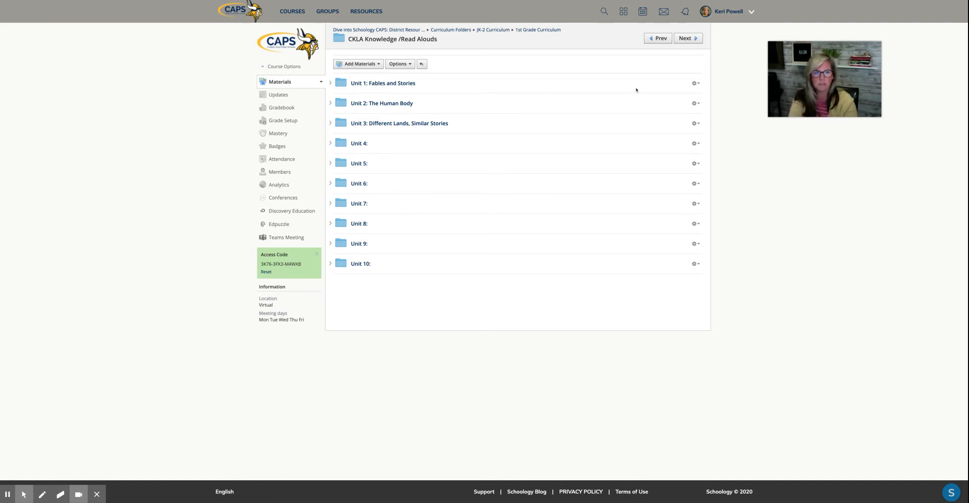
Save a copy of the Unit 1: Fables and Stories folder to the CAPS District Resource Folder collection, under 1st Grade First Quarter Curriculum.
click(695, 85)
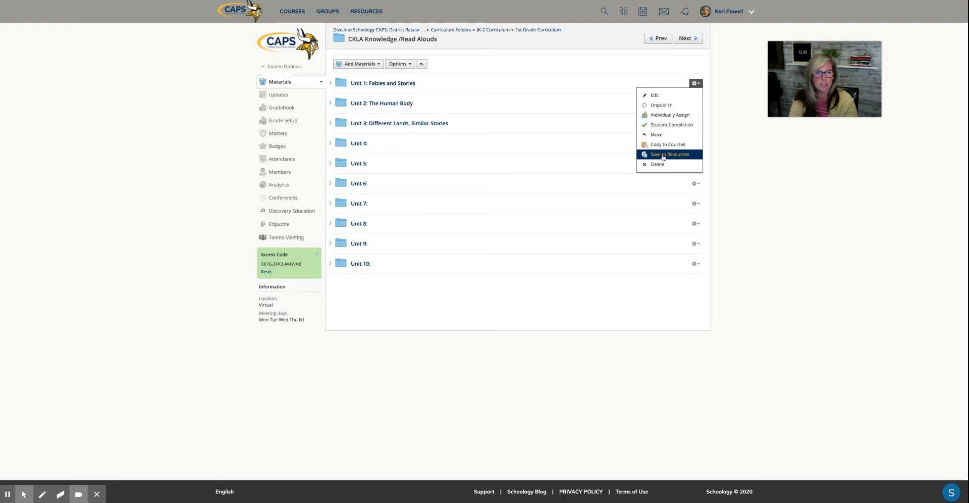
click(666, 156)
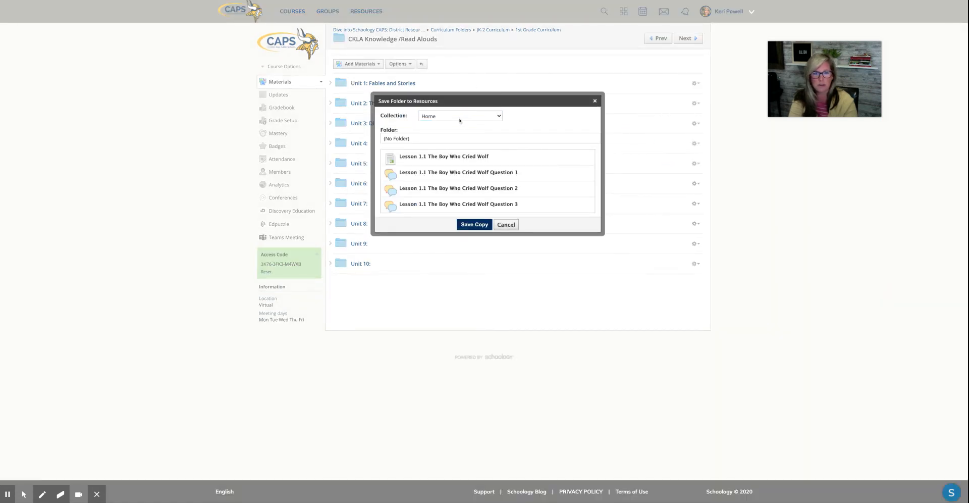
click(459, 121)
click(470, 122)
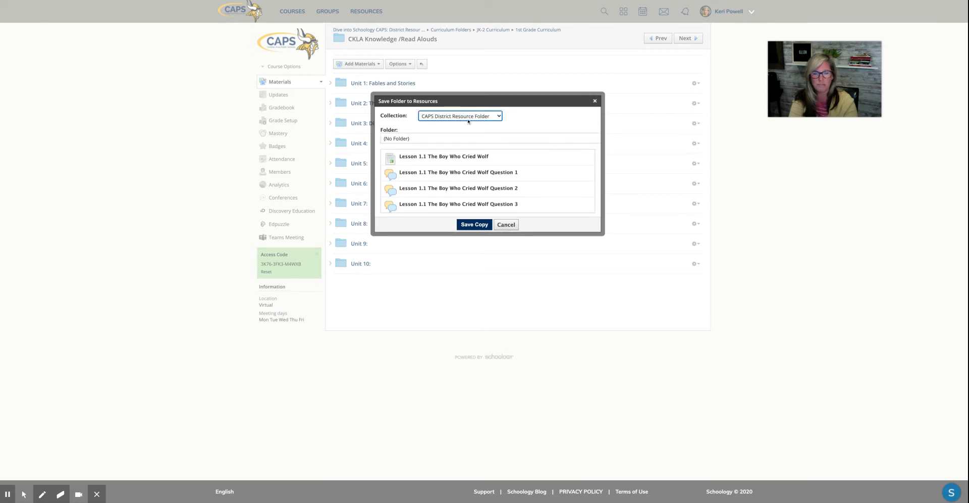
click(411, 141)
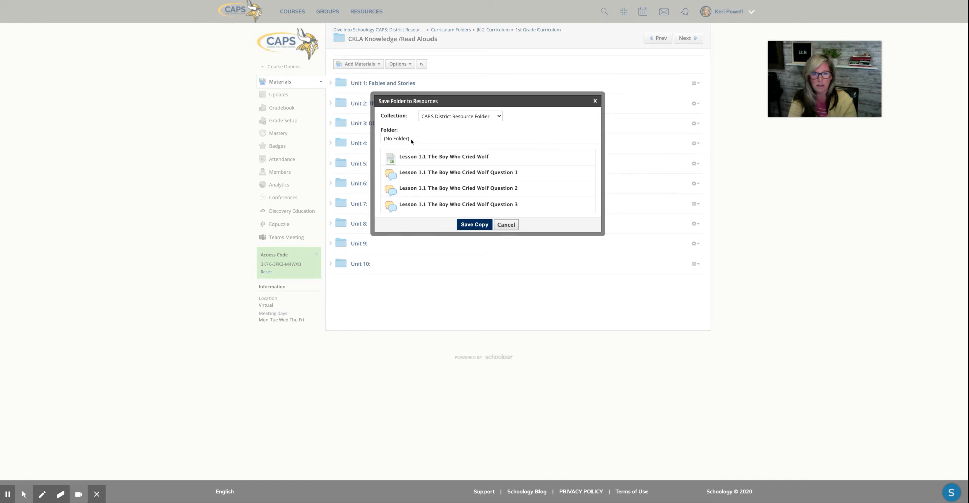
click(412, 142)
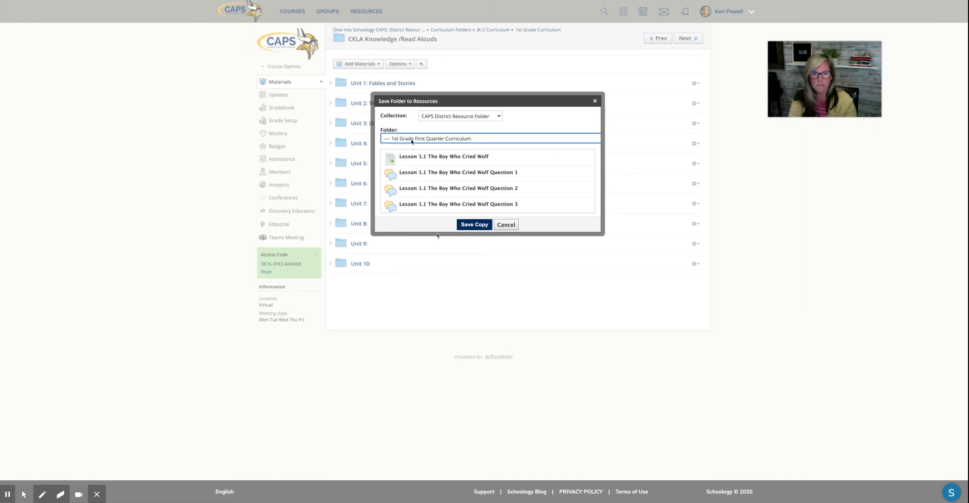
click(468, 226)
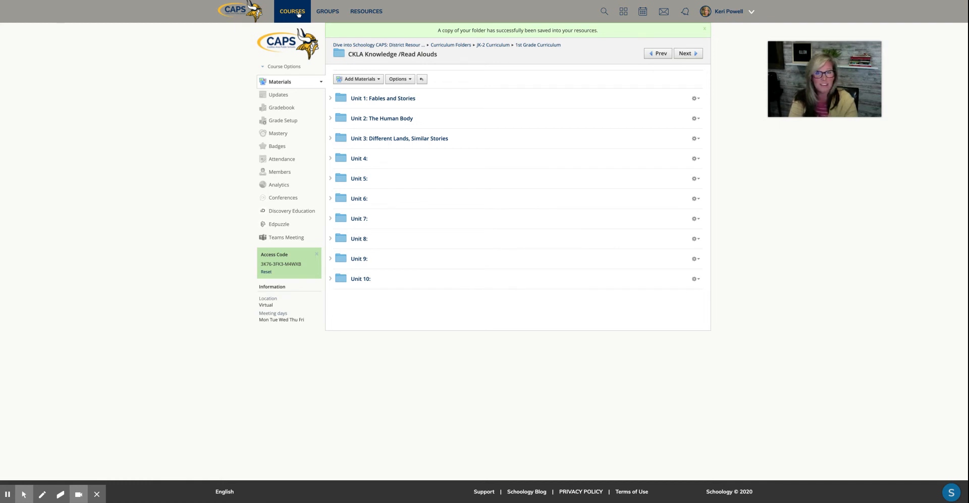
Review the lessons in Unit 1: Fables and Stories under 1st Grade First Quarter Curriculum in the CAPS District Resource Folder group.
click(329, 12)
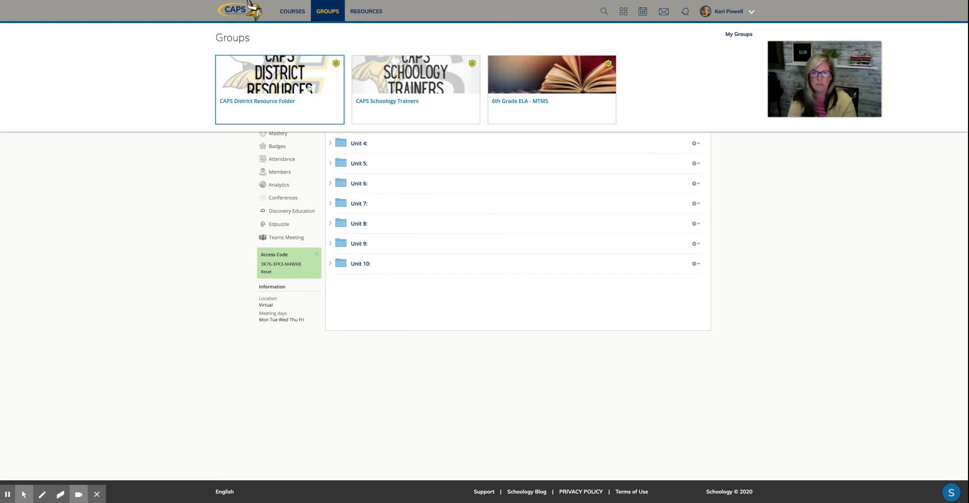
click(278, 99)
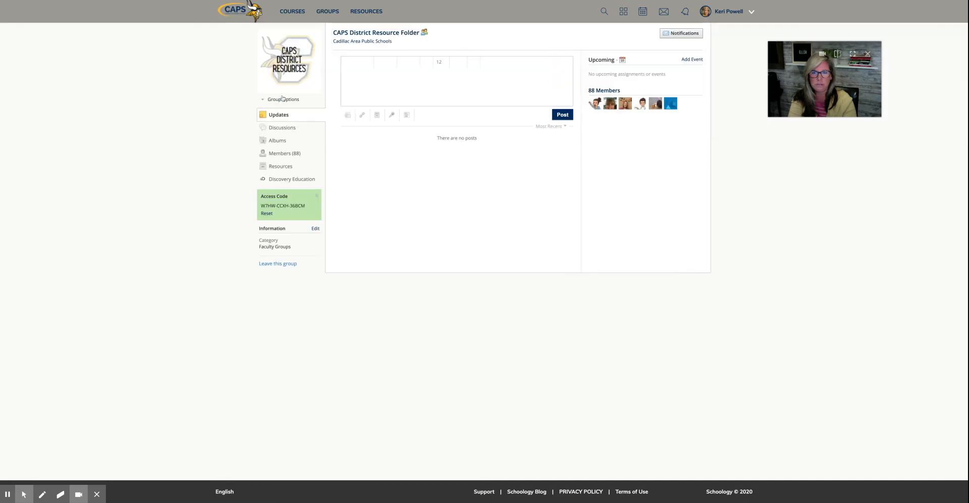
click(291, 167)
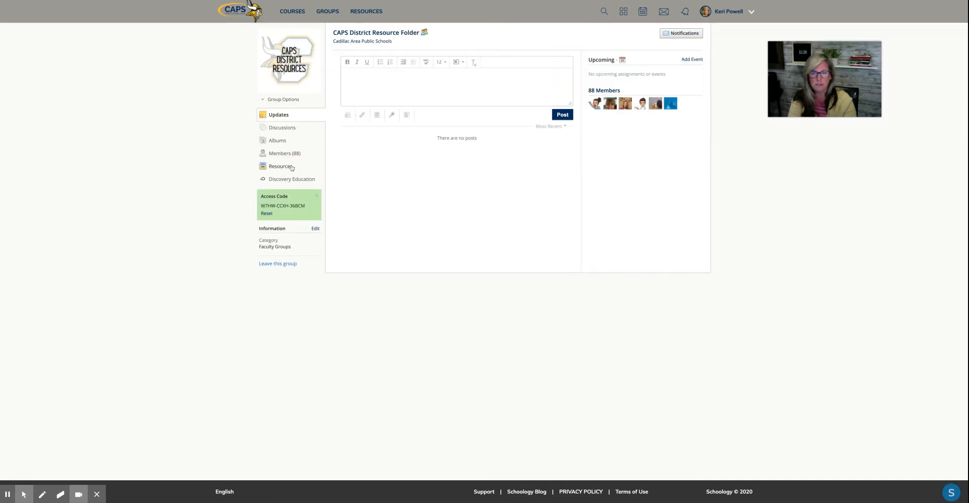
click(376, 115)
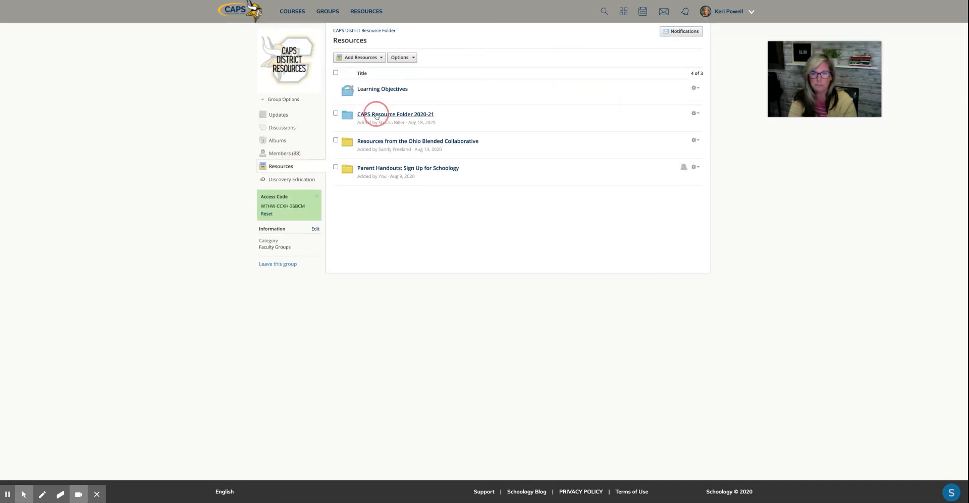
click(376, 117)
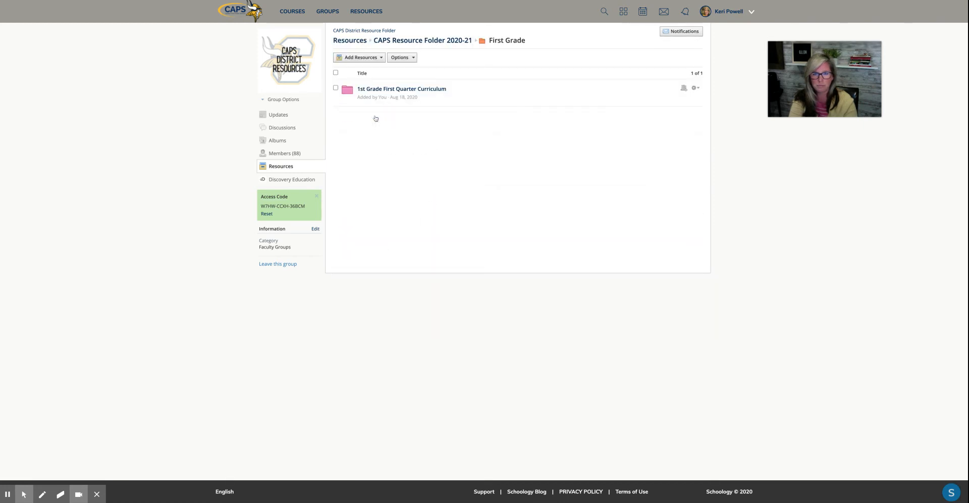
click(378, 89)
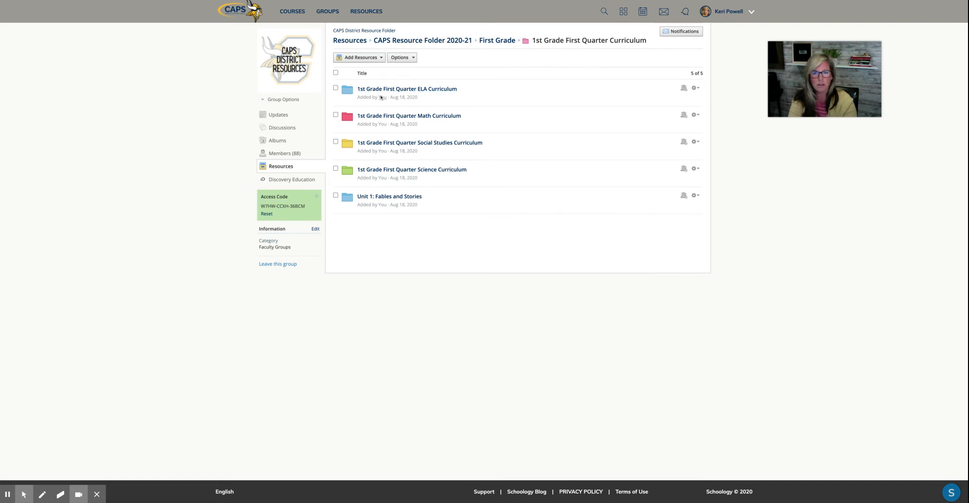
click(383, 198)
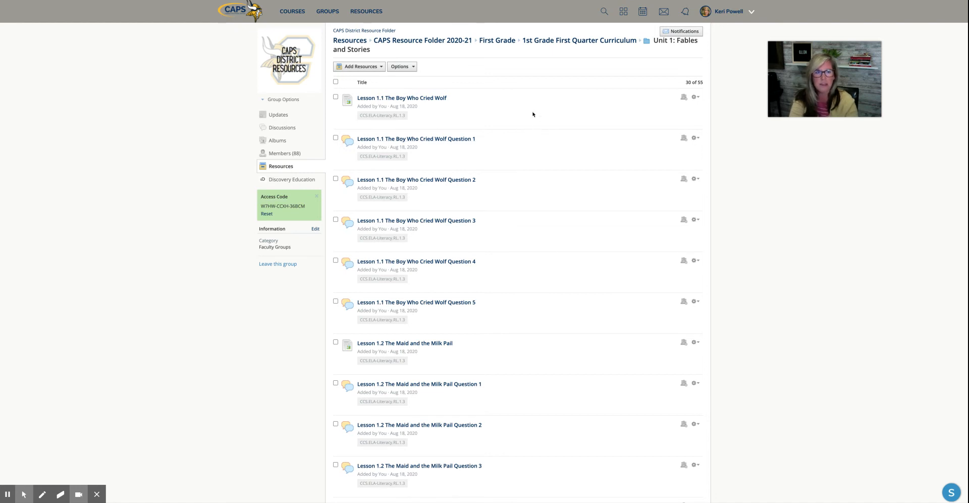
scroll(533, 114, down, 1)
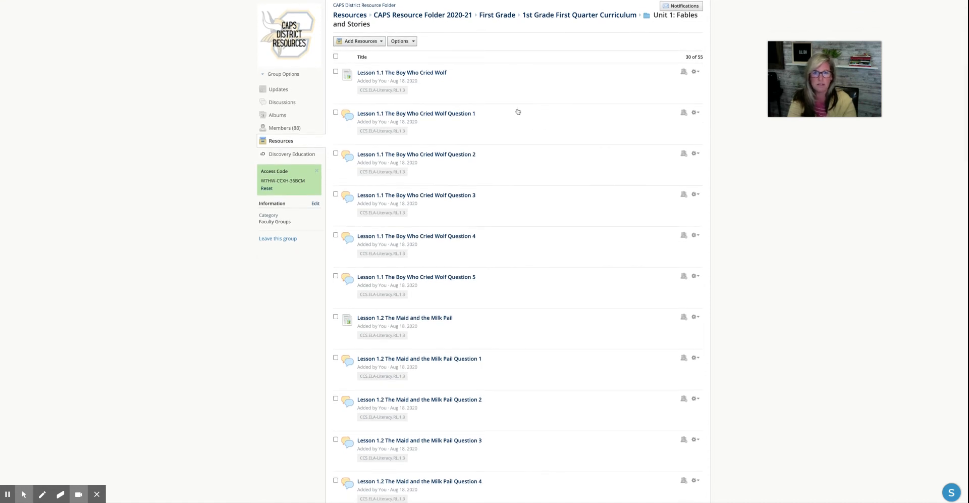
Copy Lesson 1.1 The Boy Who Cried Wolf and its Questions 1 to 5 to the Monday folder in the CAPS District Resource Folder collection.
click(336, 71)
click(336, 112)
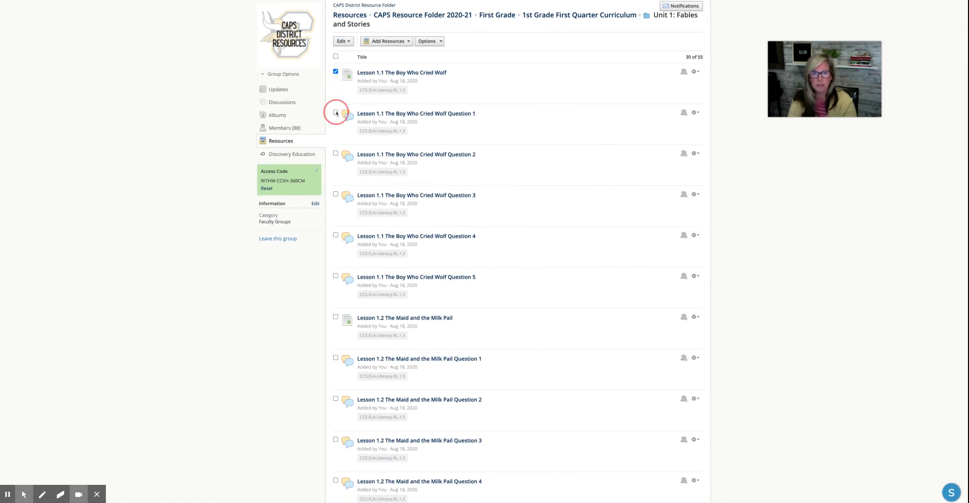
click(336, 153)
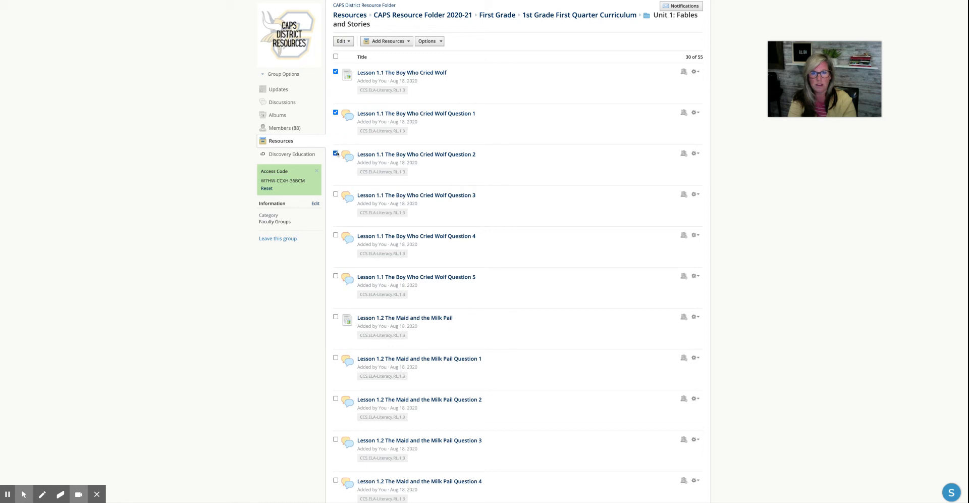
click(336, 194)
click(336, 235)
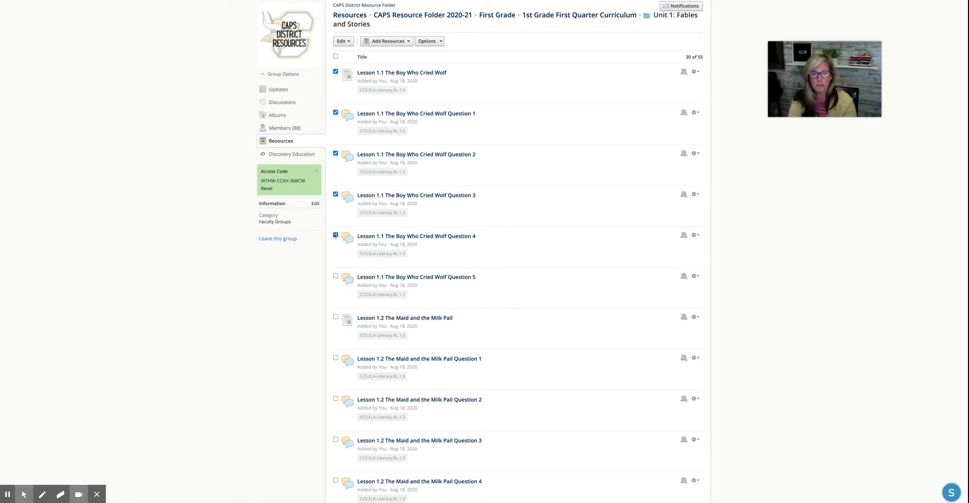
click(335, 275)
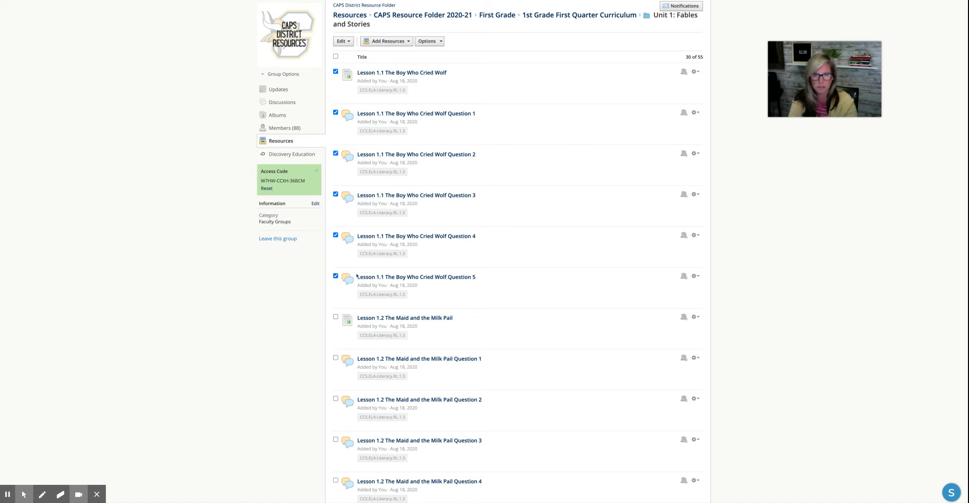
scroll(360, 256, up, 1)
scroll(340, 86, up, 1)
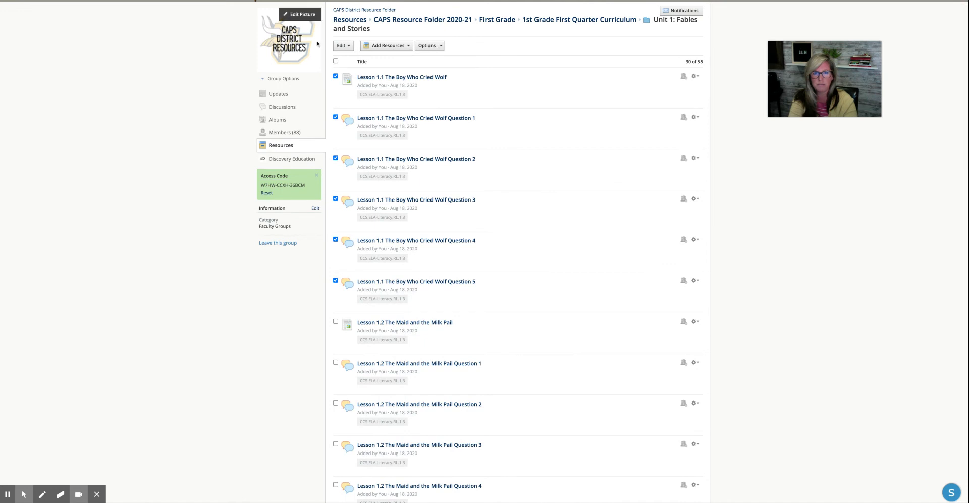
click(340, 46)
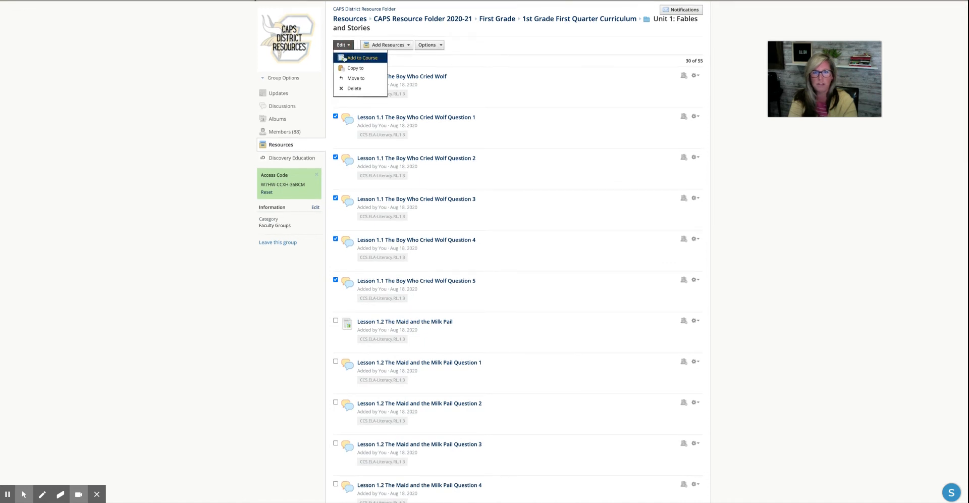
scroll(344, 60, down, 1)
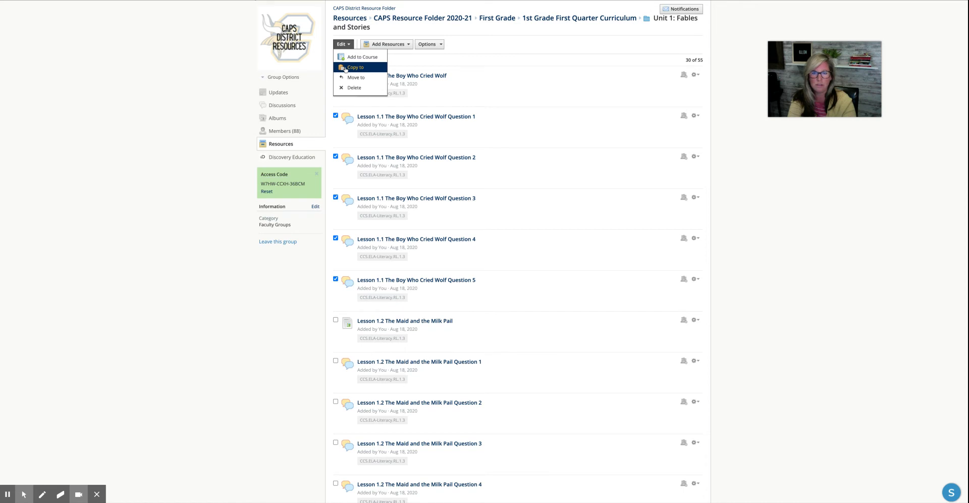
click(346, 67)
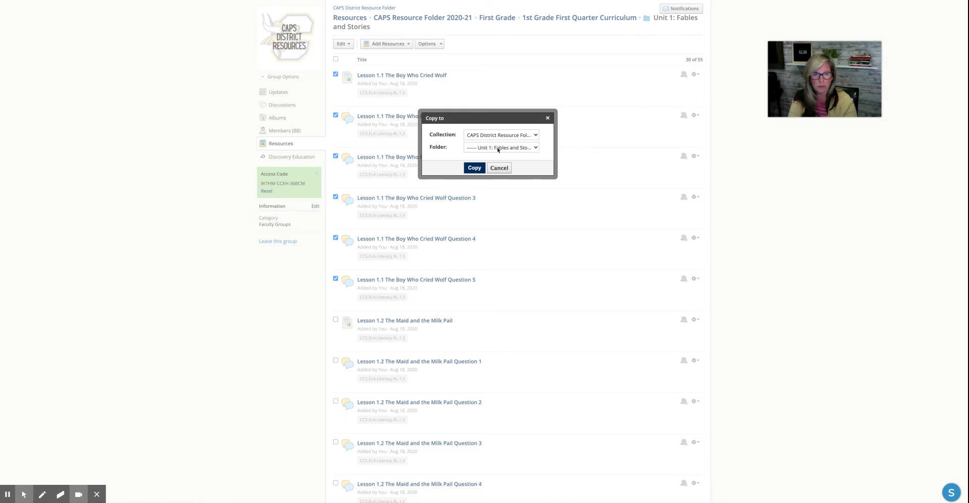
click(498, 150)
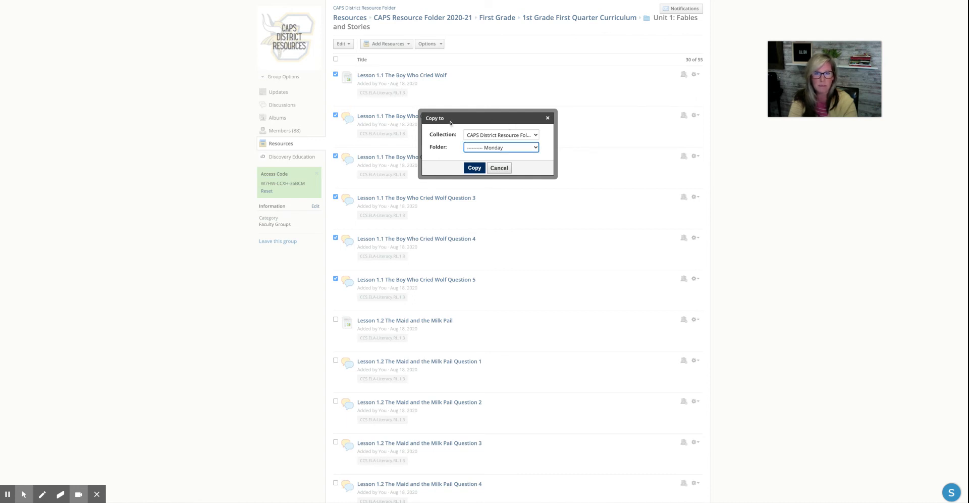
click(473, 168)
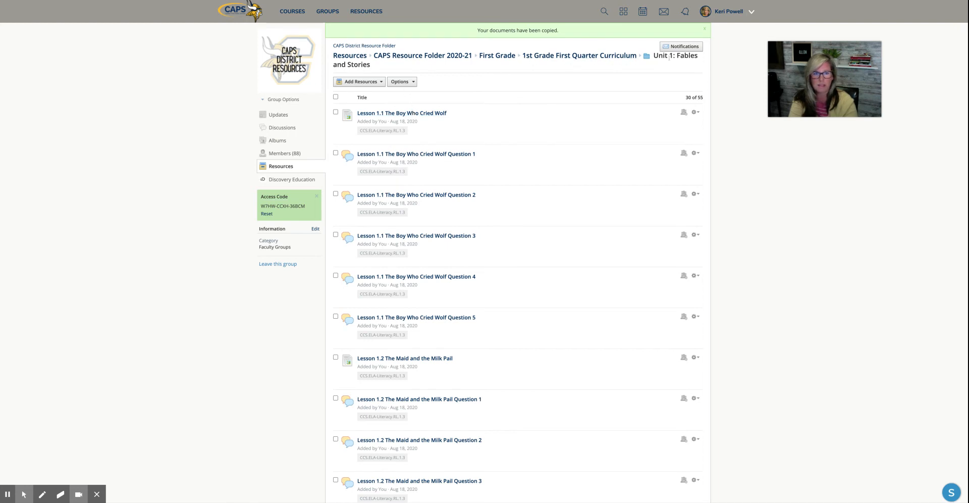
Check the contents of the Monday folder in Week 1 of the 1st Grade First Quarter ELA Curriculum and return to the list of weeks.
click(577, 57)
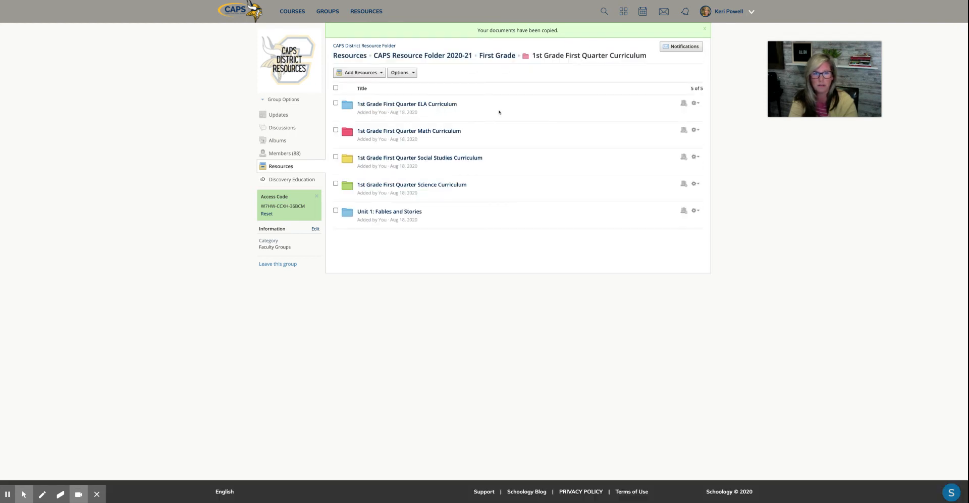
click(429, 104)
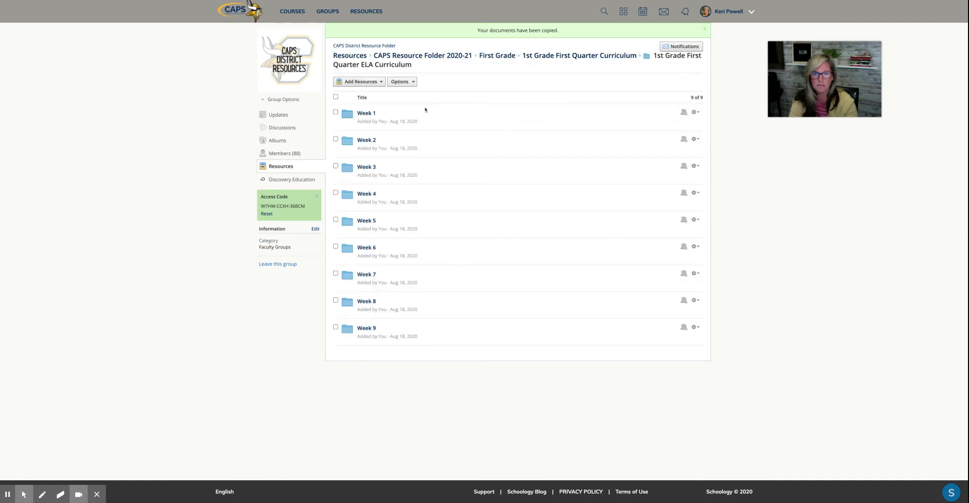
click(372, 115)
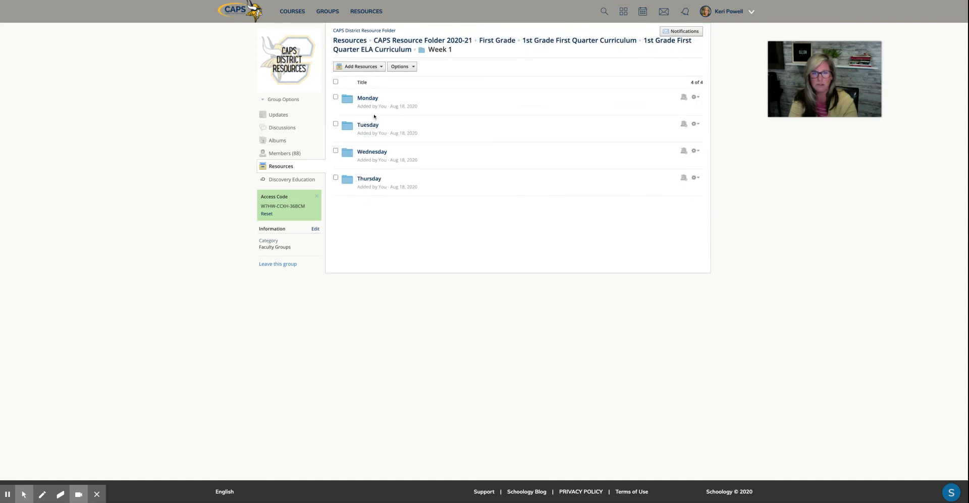
click(372, 102)
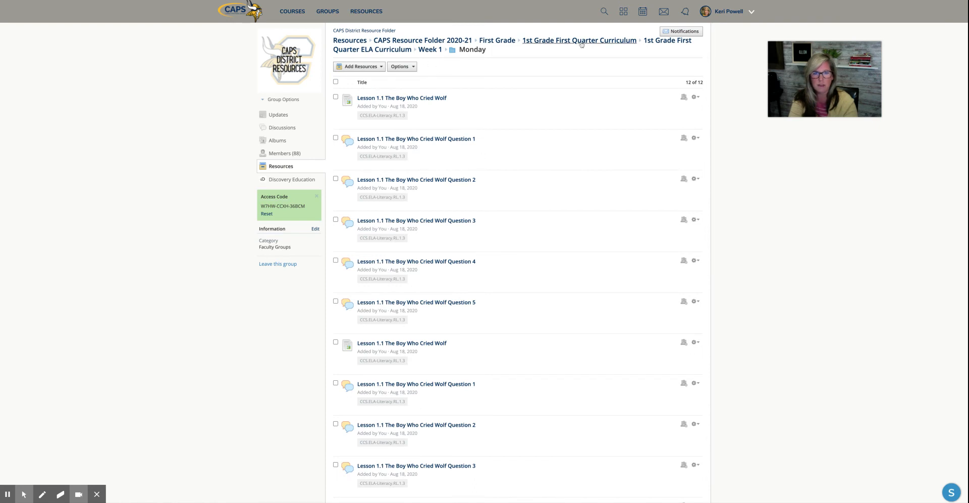
click(433, 50)
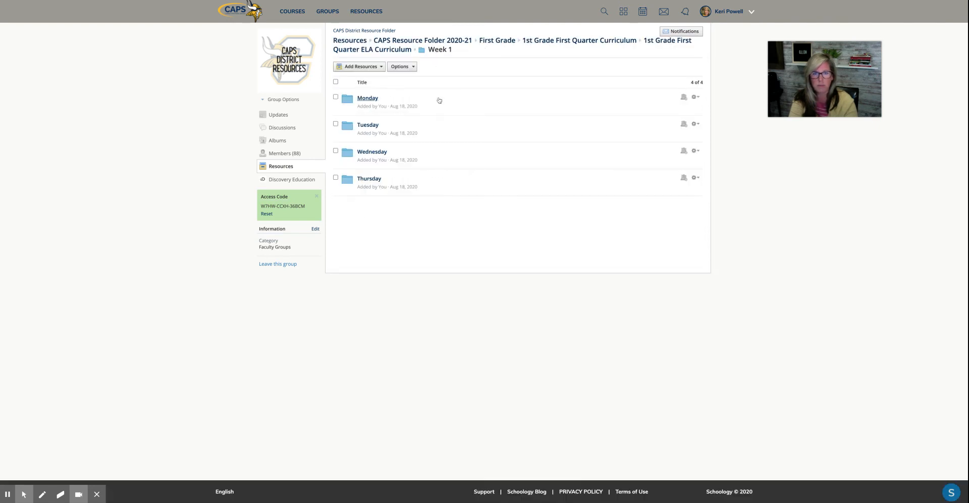
click(377, 50)
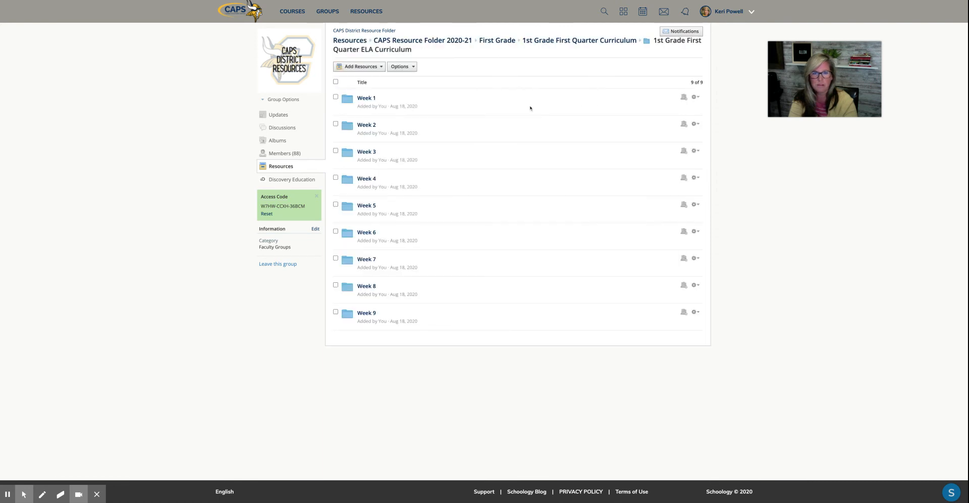
click(696, 97)
click(667, 109)
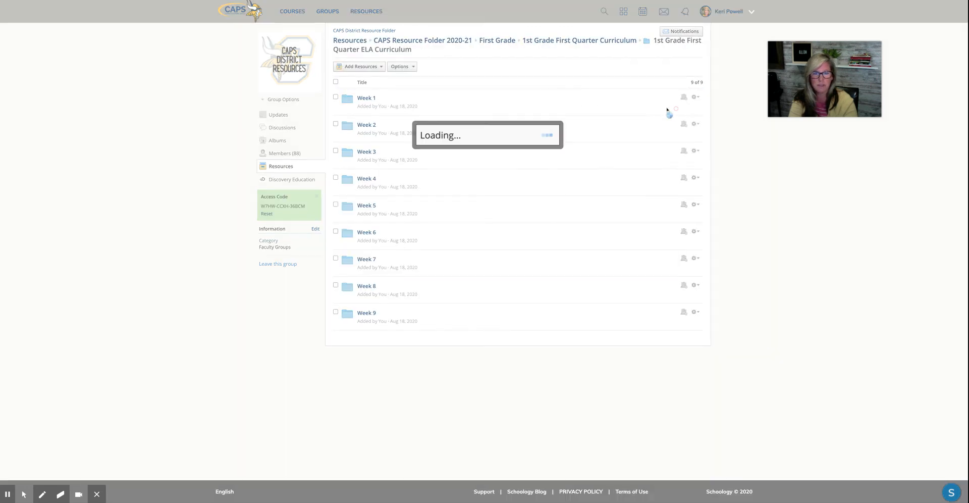
drag(384, 123, 355, 125)
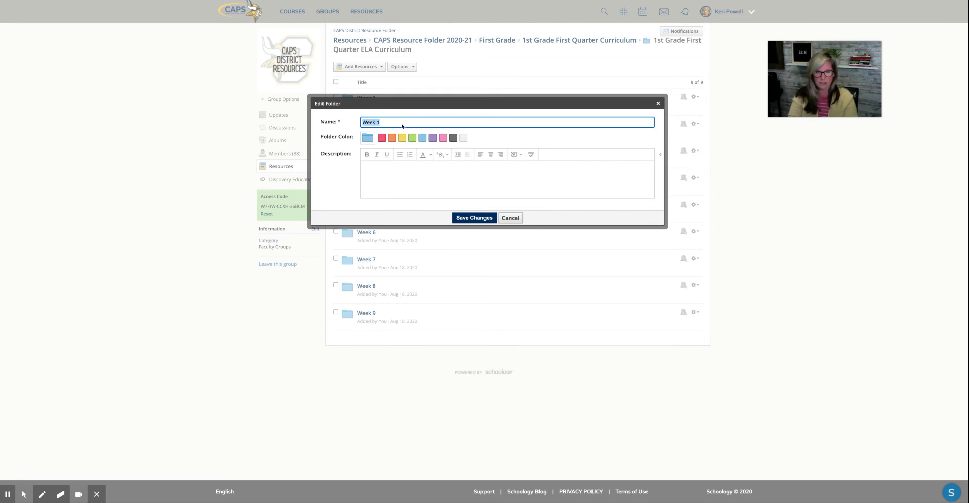
text(August 31)
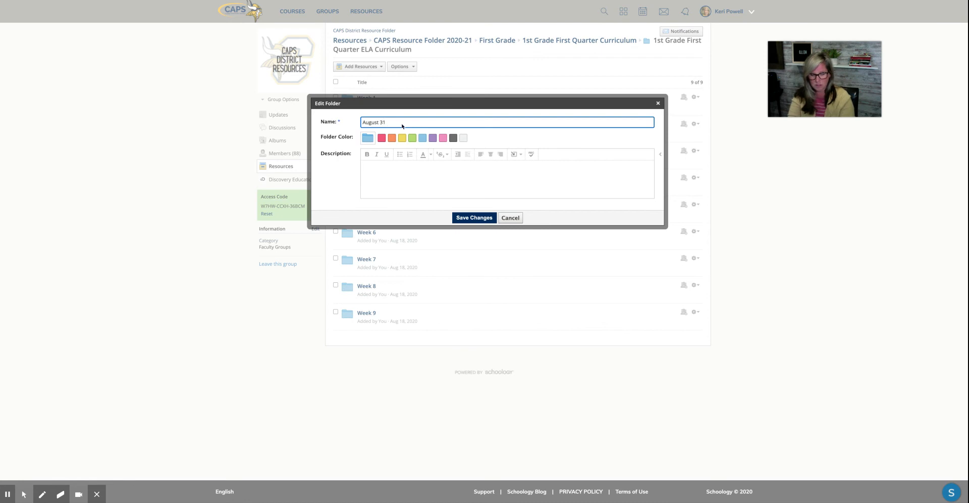
text(-September)
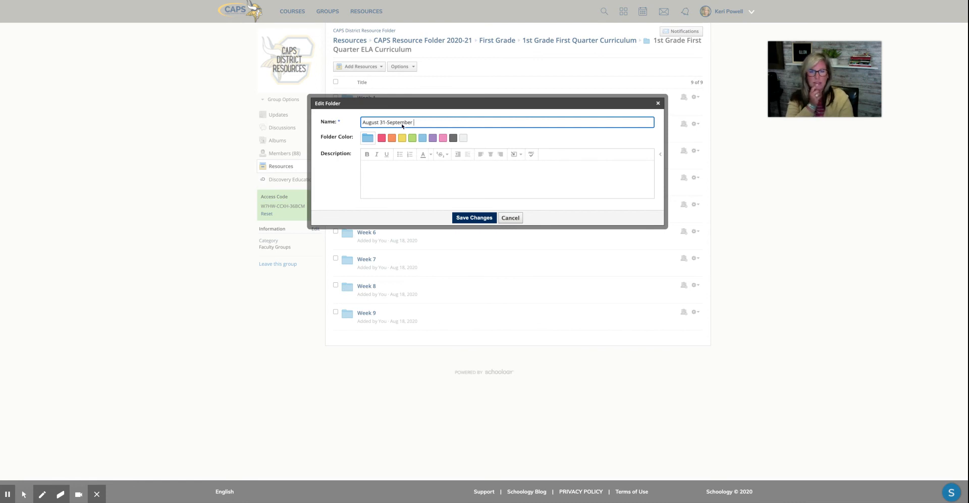
key(BackSpace)
key(BackSpace)
key(BackSpace)
key(BackSpace)
key(BackSpace)
key(BackSpace)
key(BackSpace)
key(BackSpace)
key(BackSpace)
key(BackSpace)
key(BackSpace)
key(BackSpace)
key(BackSpace)
key(BackSpace)
key(BackSpace)
key(BackSpace)
key(BackSpace)
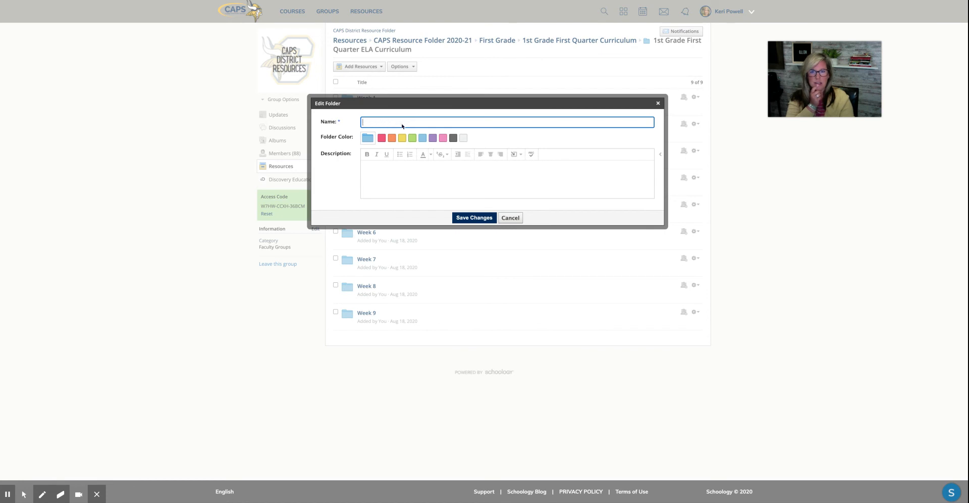
text(Week 1)
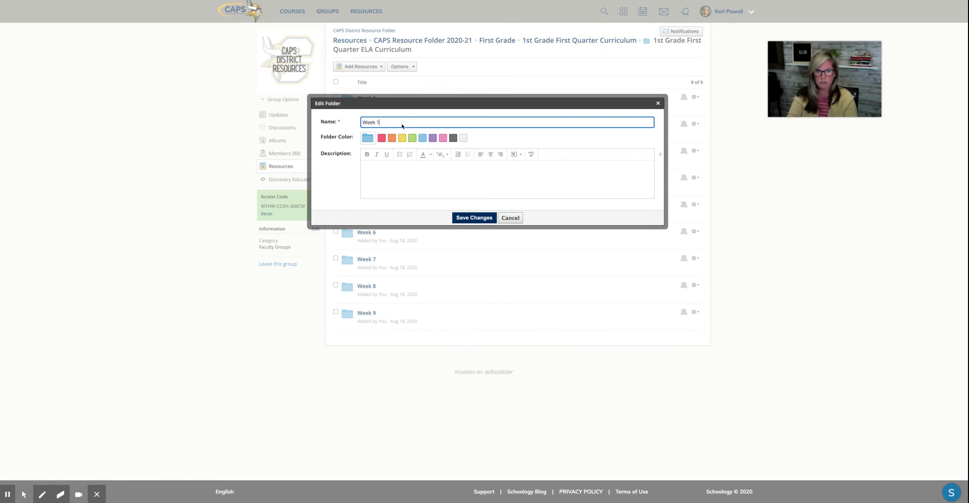
click(476, 217)
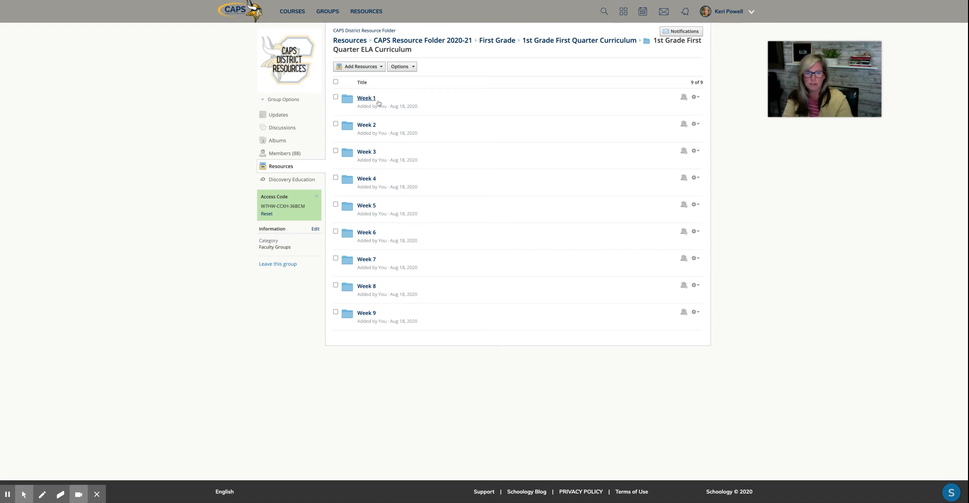
Rename the Week 1 folder in the 1st Grade First Quarter ELA Curriculum as "August 31-Sept 4.".
click(699, 99)
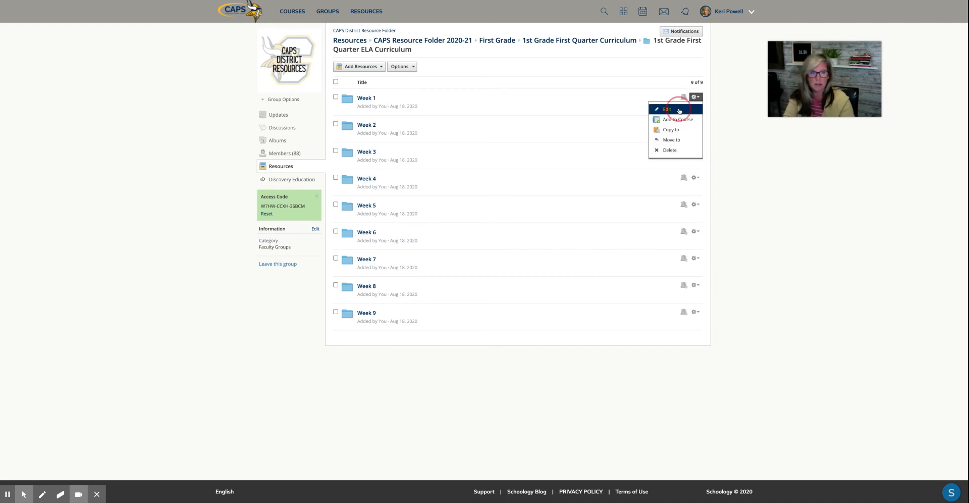
click(672, 111)
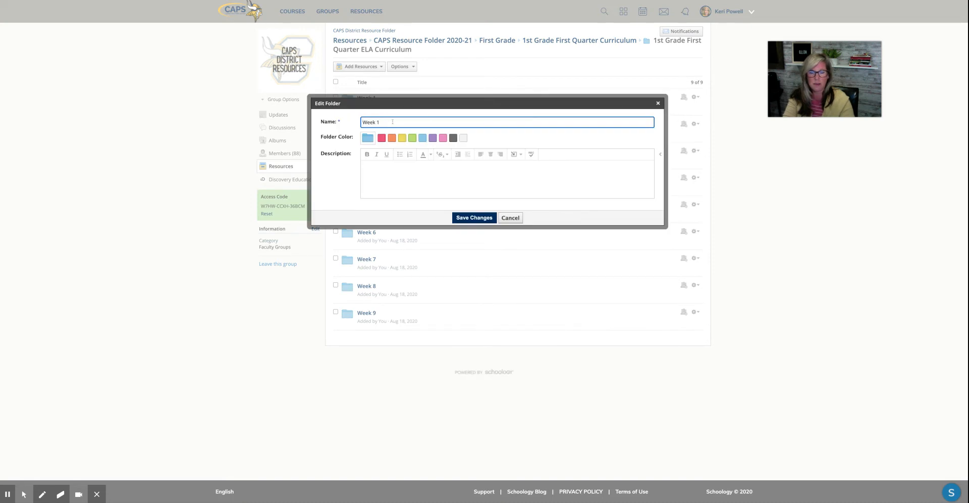
drag(393, 121, 353, 122)
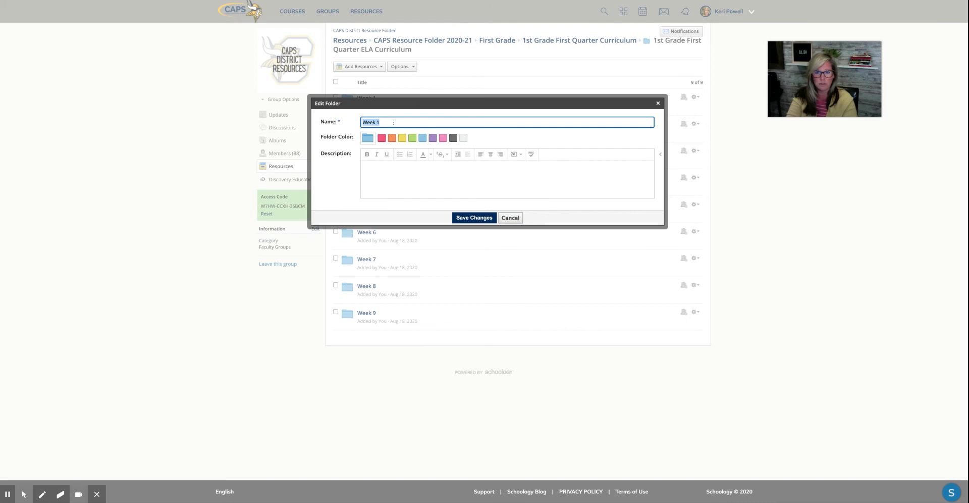
text(August)
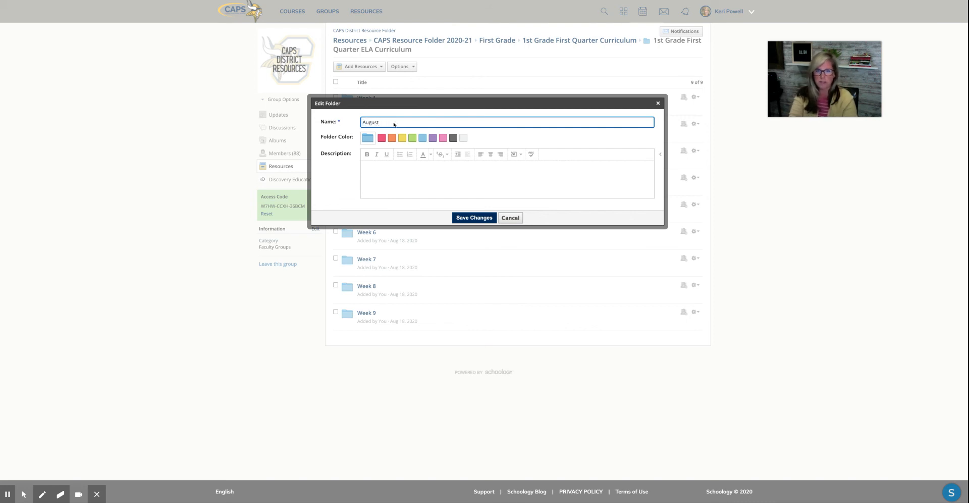
text( 31-S)
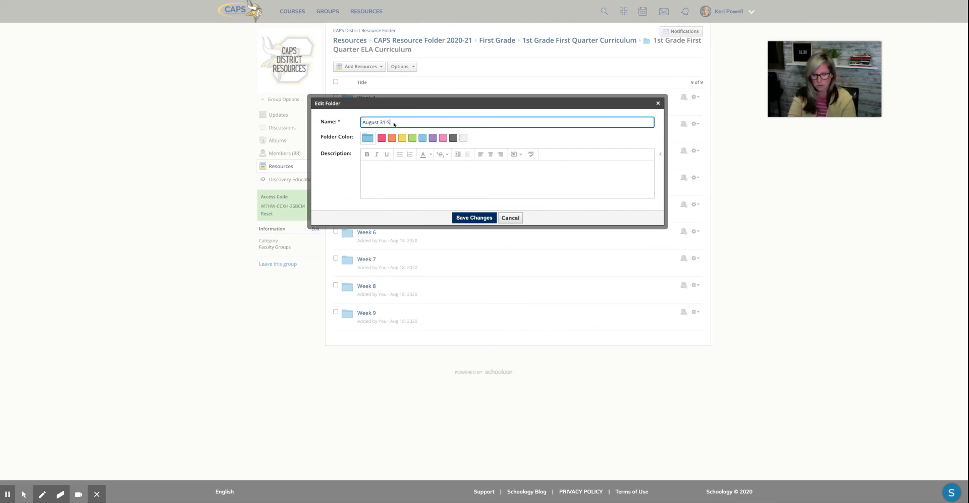
text(ept 4.)
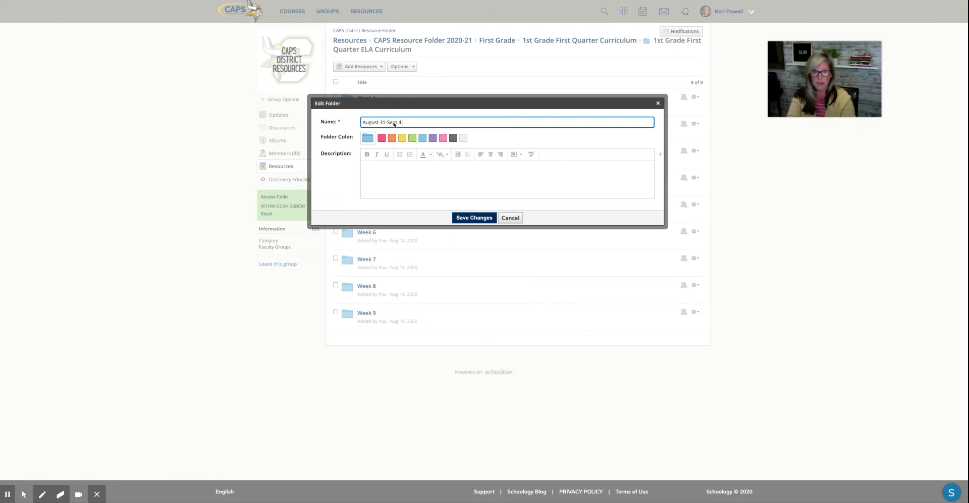
click(474, 218)
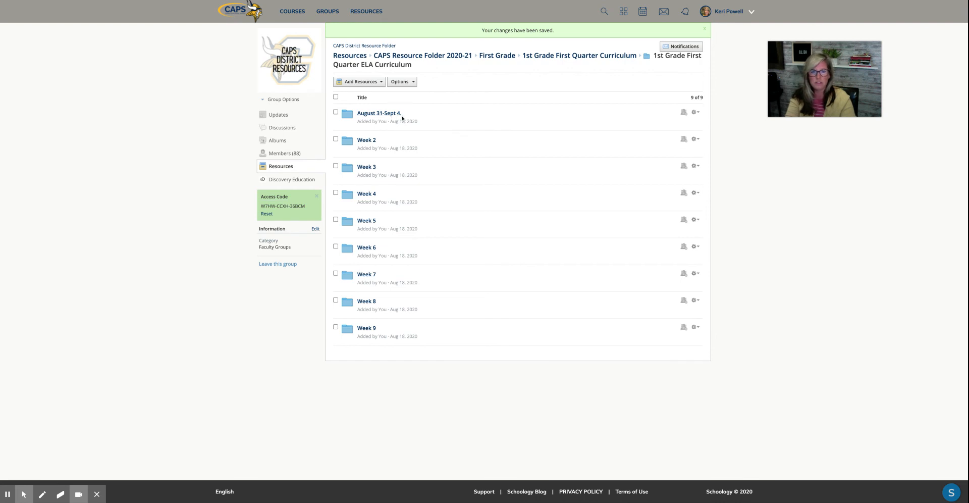
Check the Monday folder inside the August 31-Sept 4. folder and return to the 1st Grade First Quarter ELA Curriculum folder.
drag(357, 65, 406, 66)
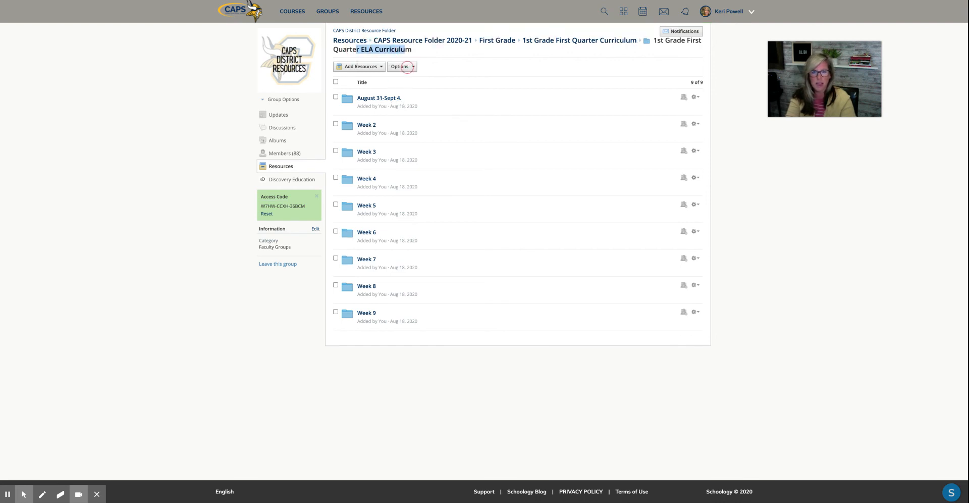
click(389, 98)
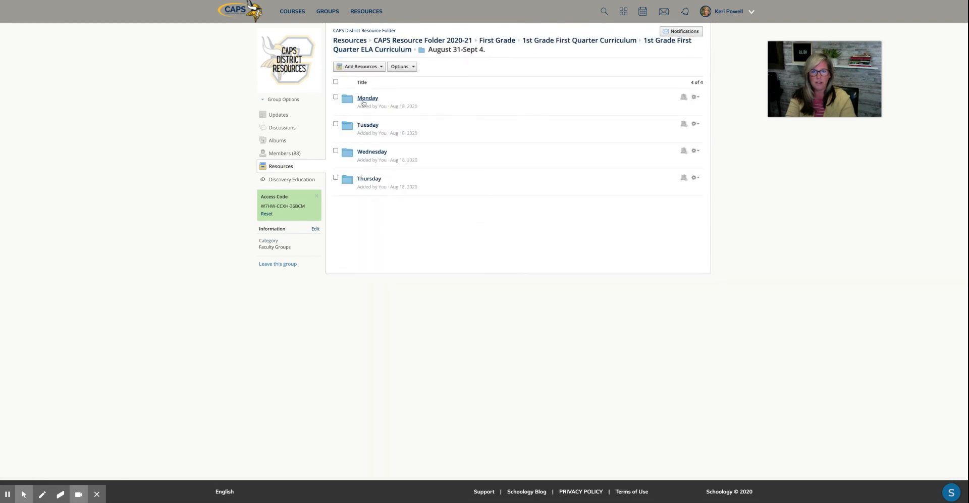
click(363, 101)
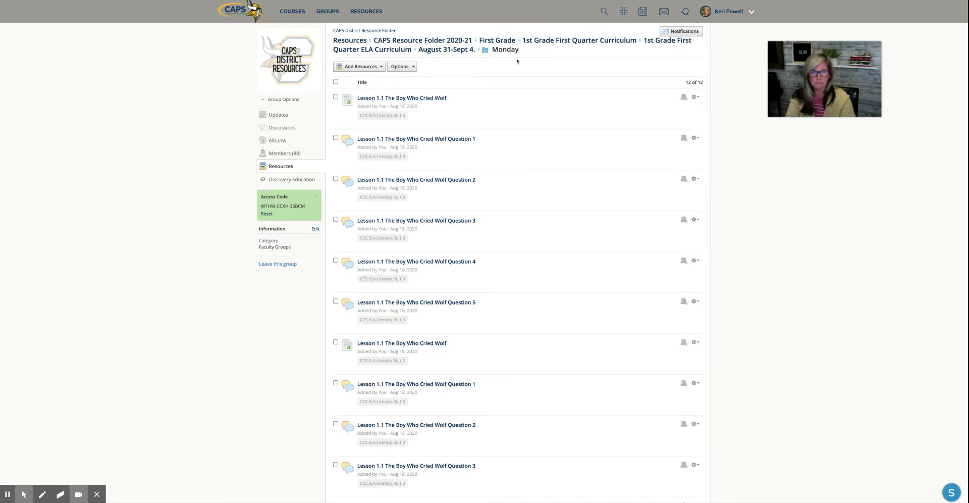
click(457, 50)
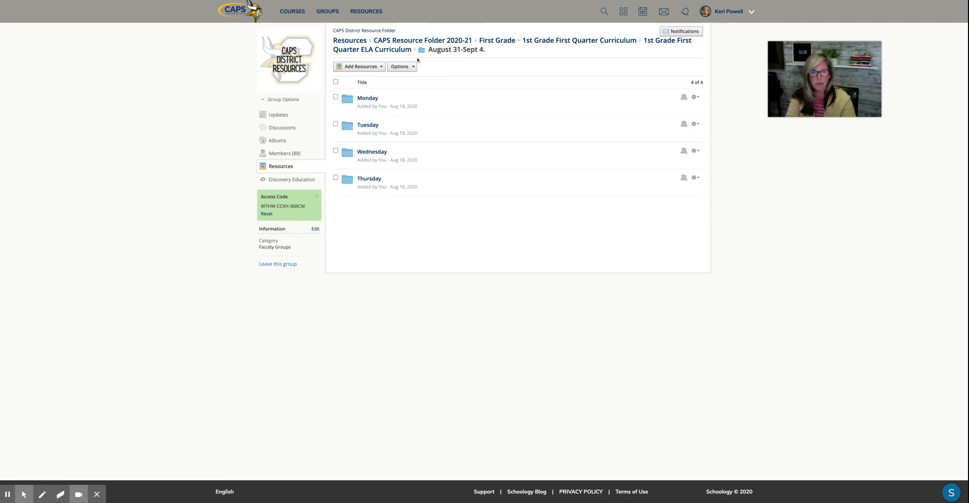
click(388, 50)
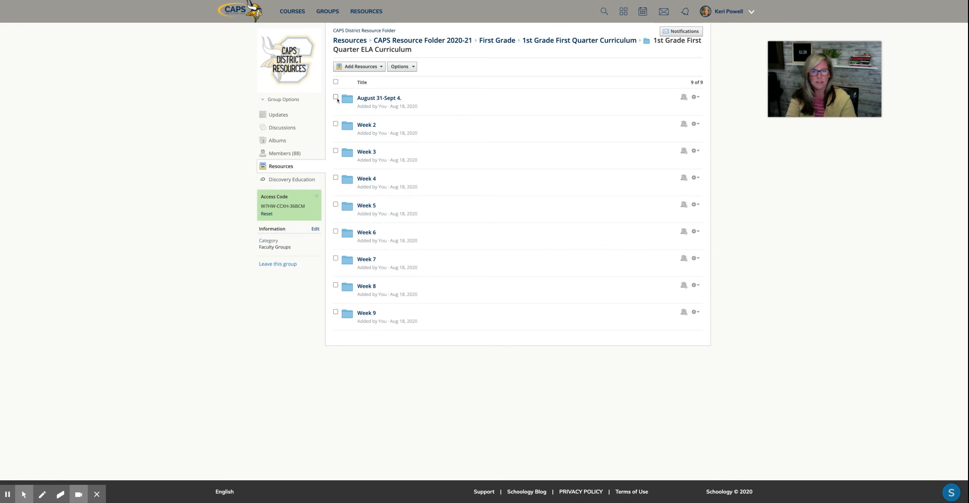
click(336, 97)
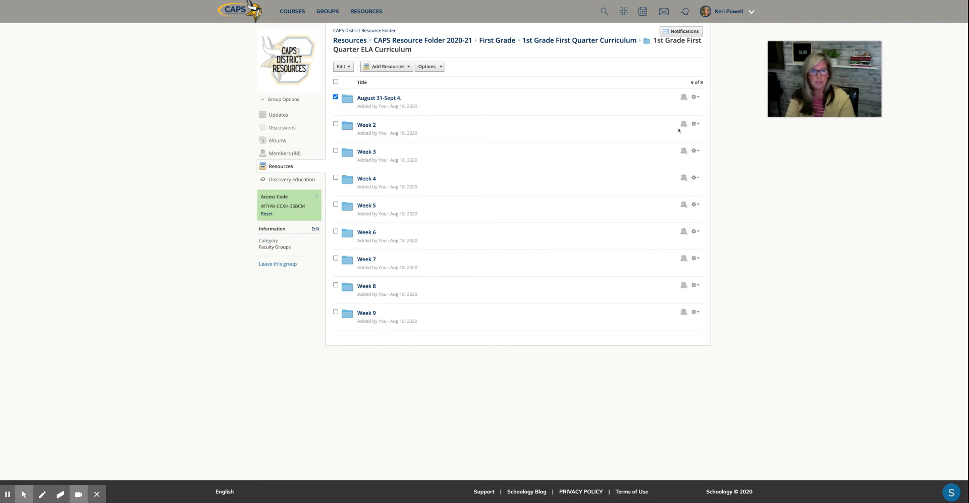
click(696, 96)
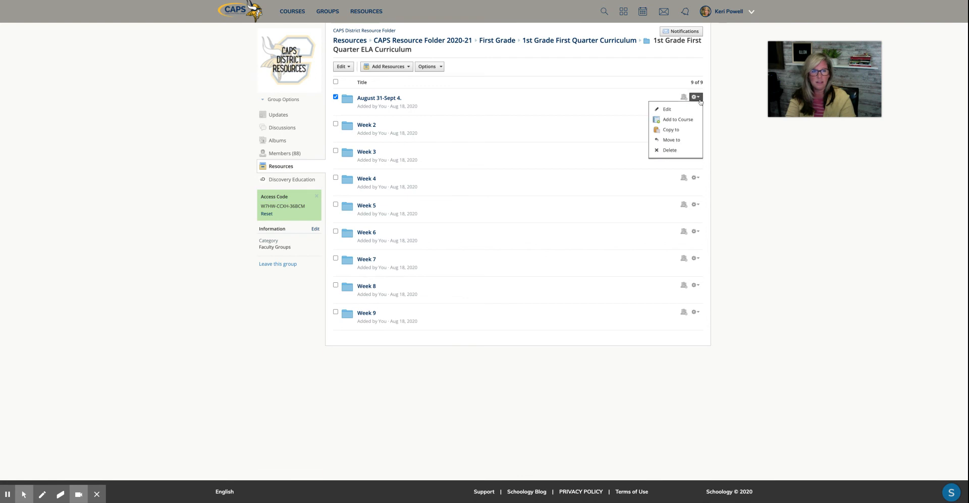
click(677, 119)
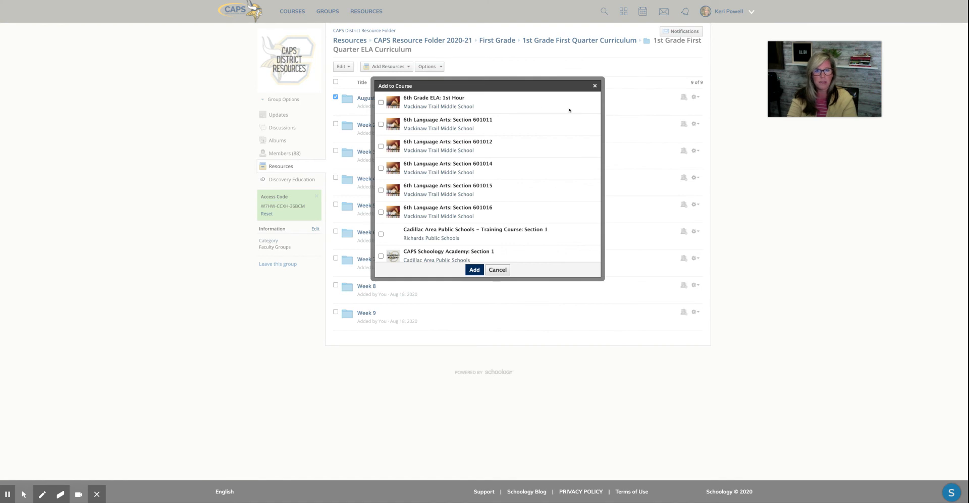
click(381, 103)
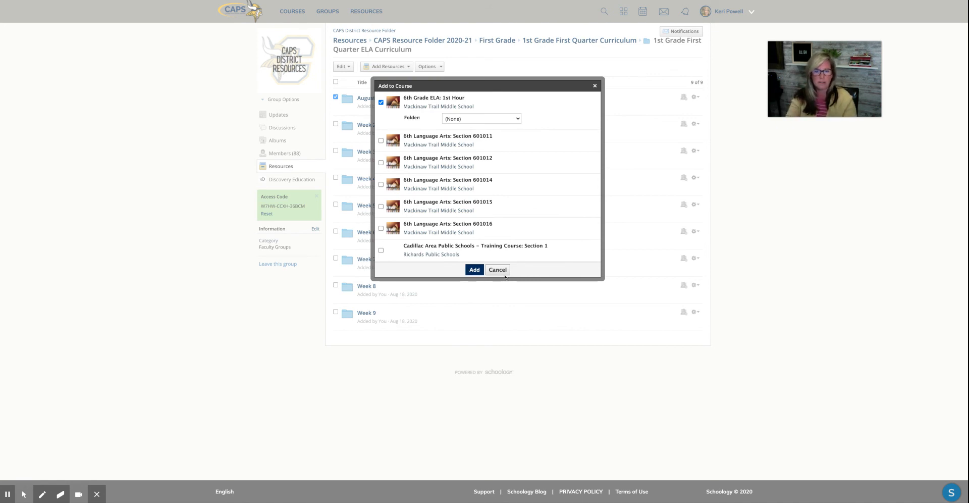
click(502, 271)
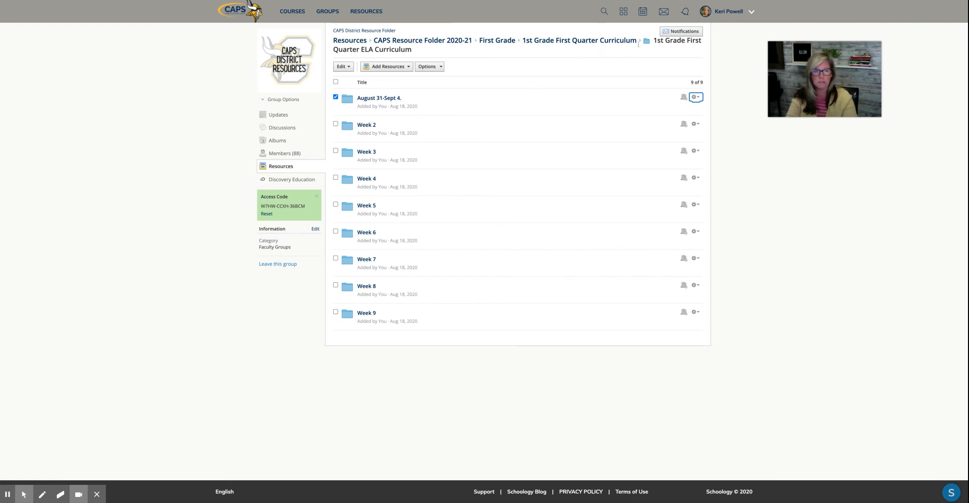
Go to the Dive into Schoology CAPS course and open the Math folder within the JK-2 section's 1st Grade Curriculum.
click(613, 42)
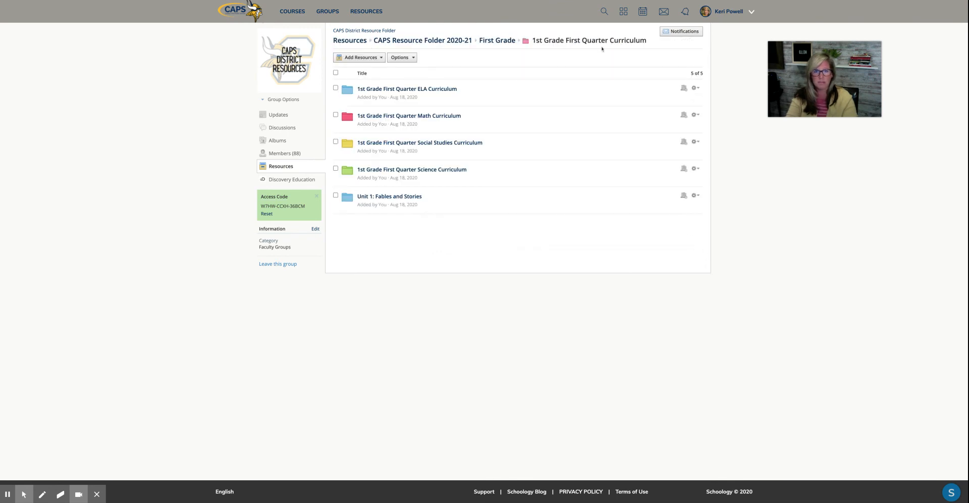
click(293, 11)
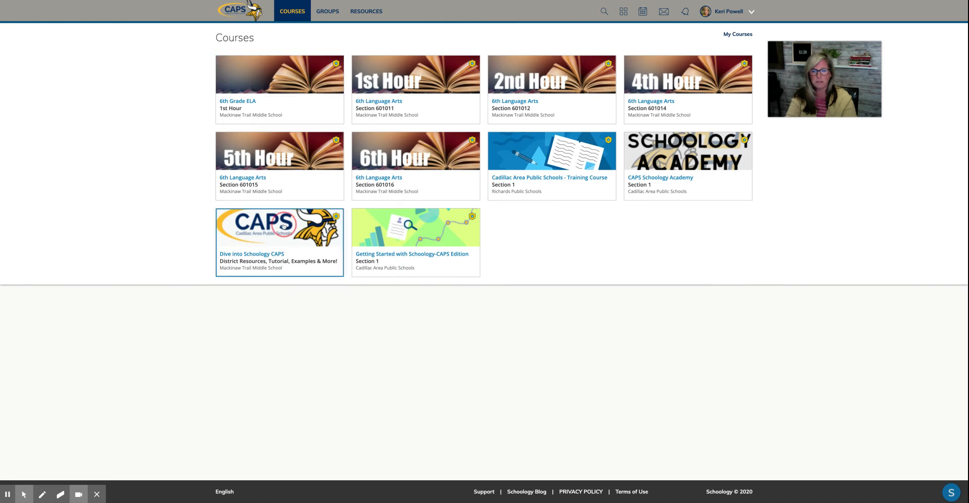
click(283, 226)
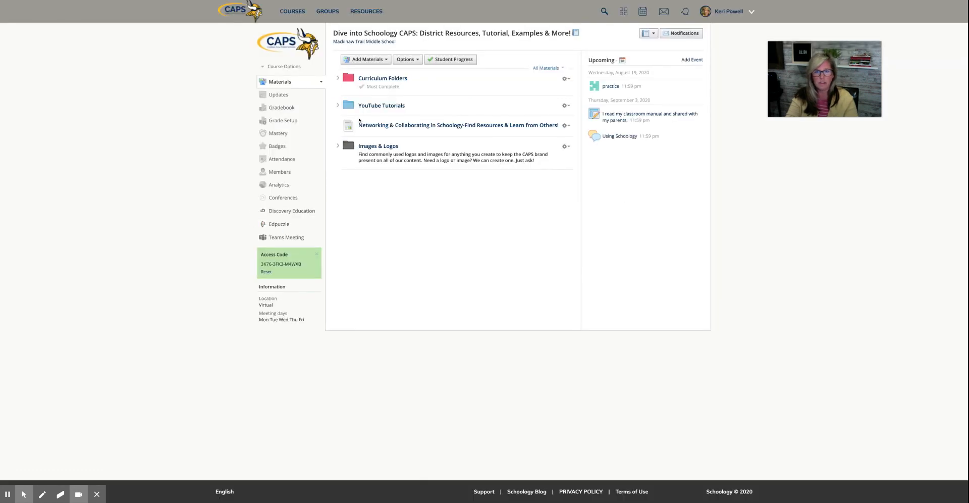
click(365, 80)
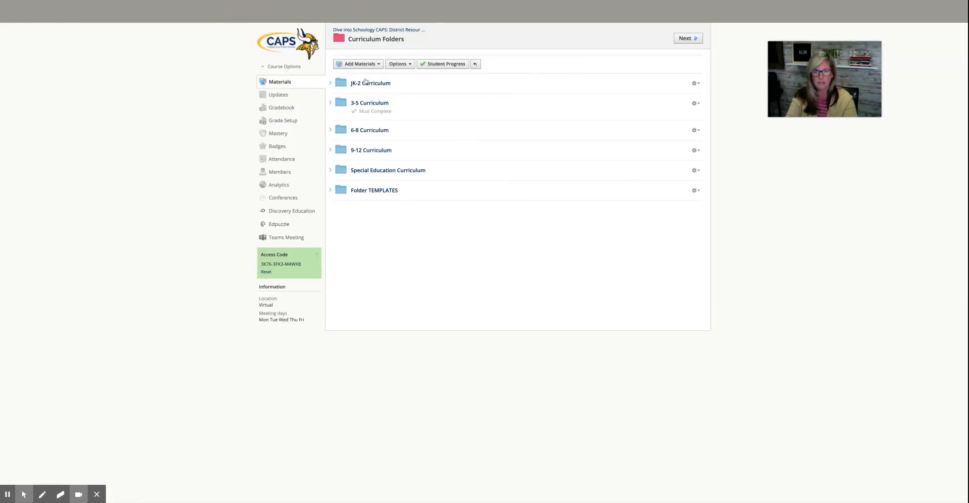
click(362, 86)
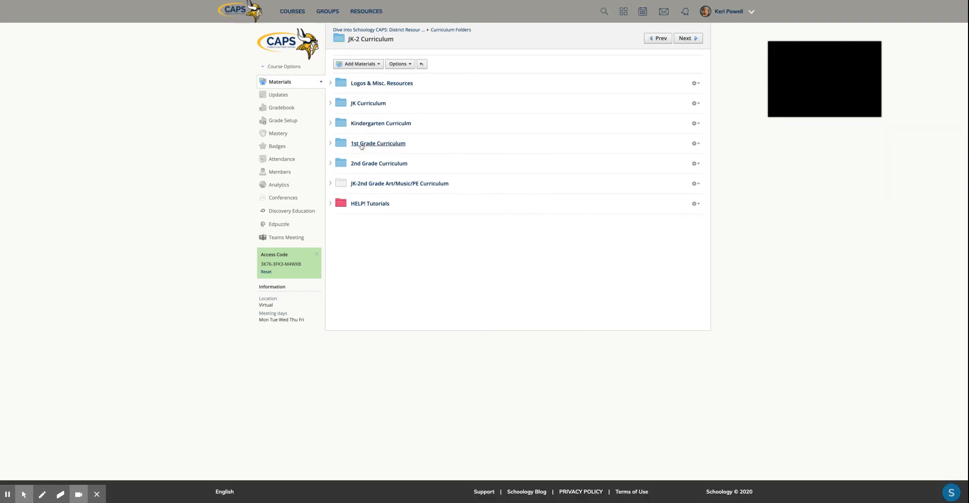
click(361, 144)
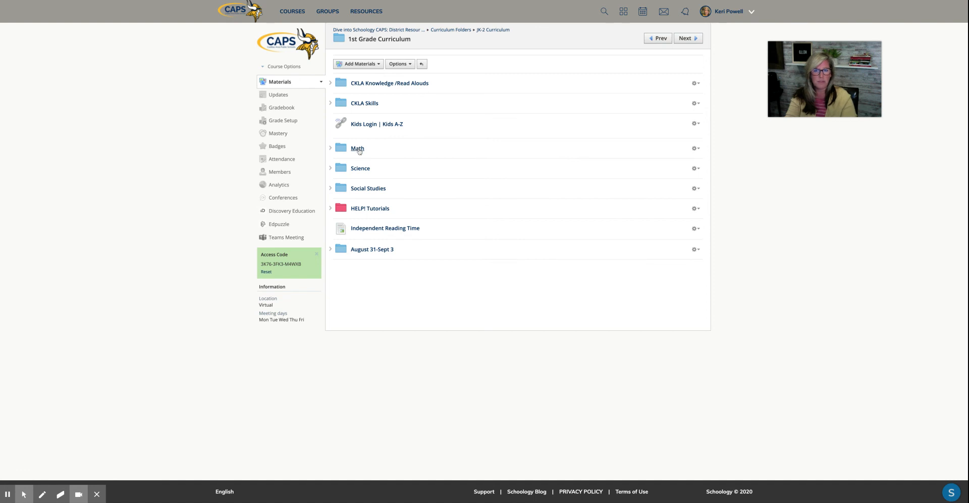
click(359, 150)
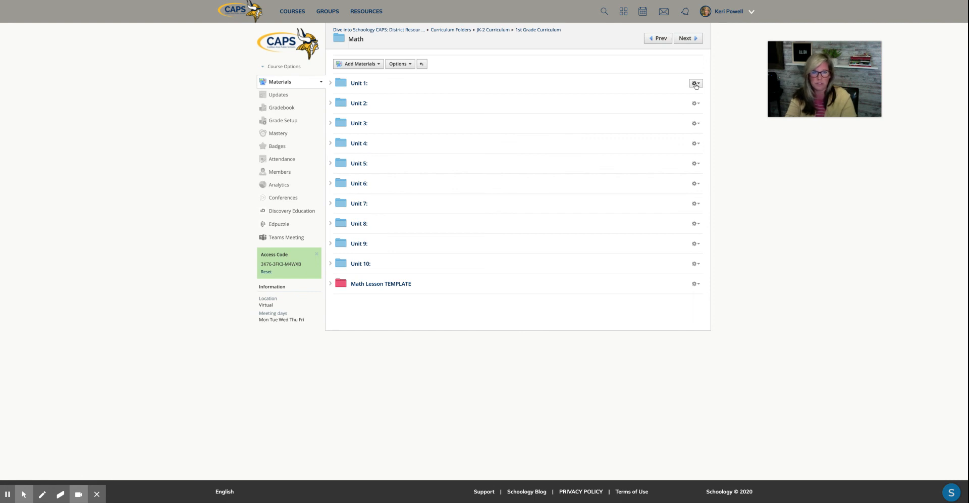
Save a copy of the Math Unit 1 folder to 1st Grade First Quarter Math Curriculum in the CAPS District Resource Folder collection.
click(696, 84)
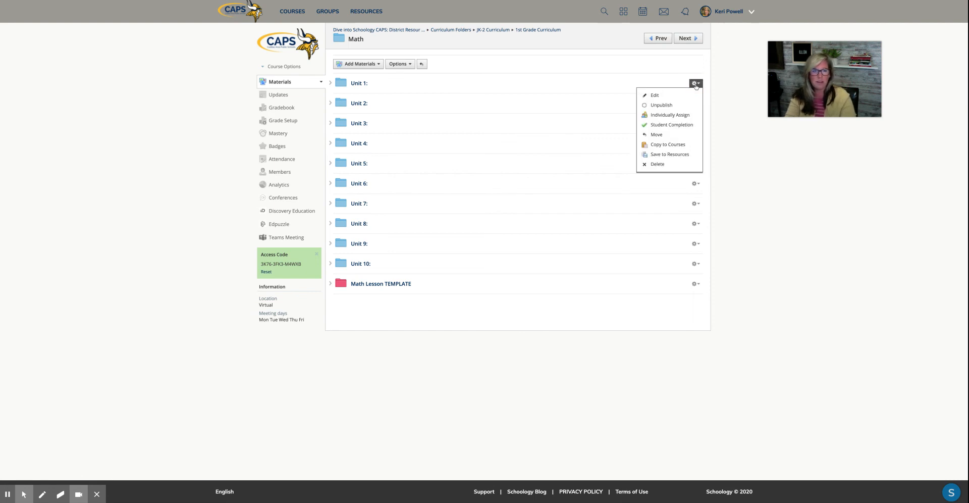
click(671, 154)
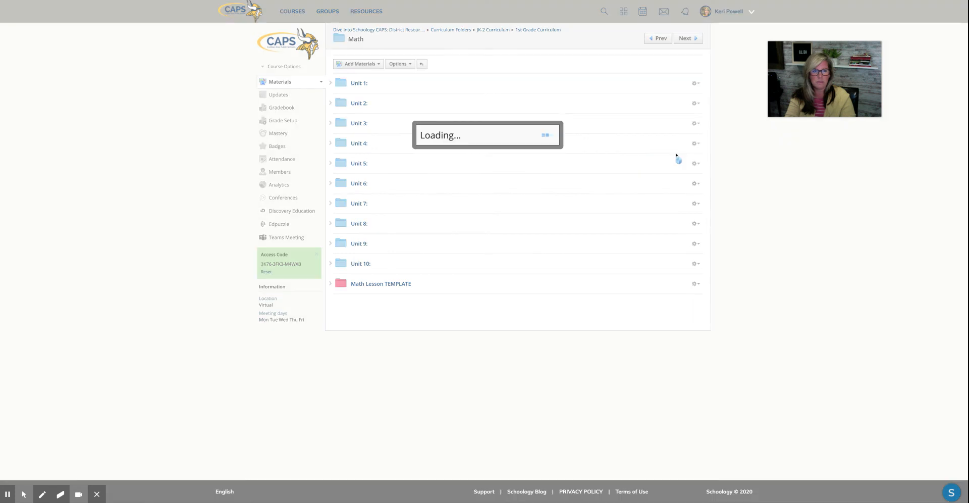
click(435, 120)
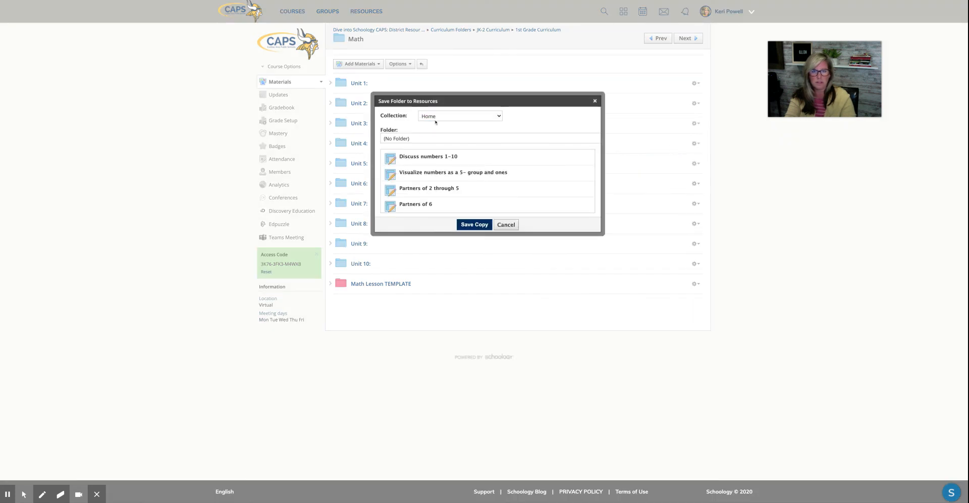
click(436, 134)
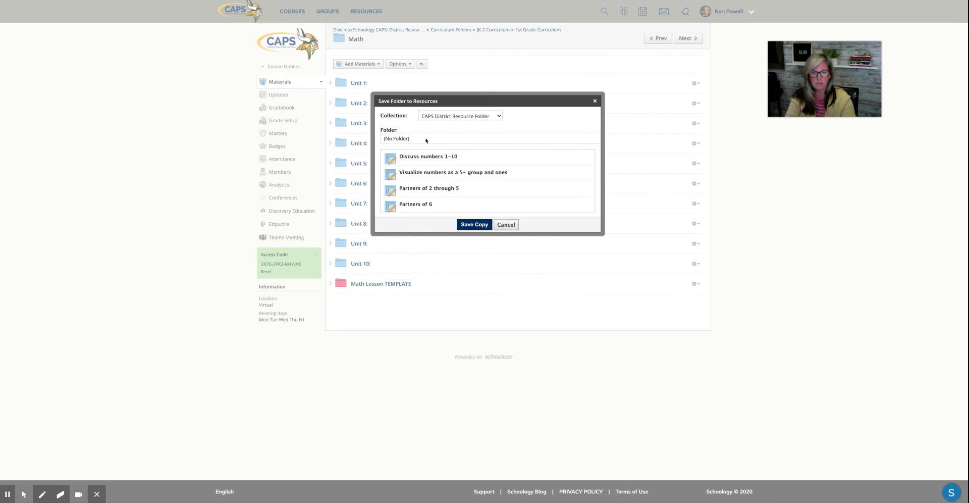
click(455, 368)
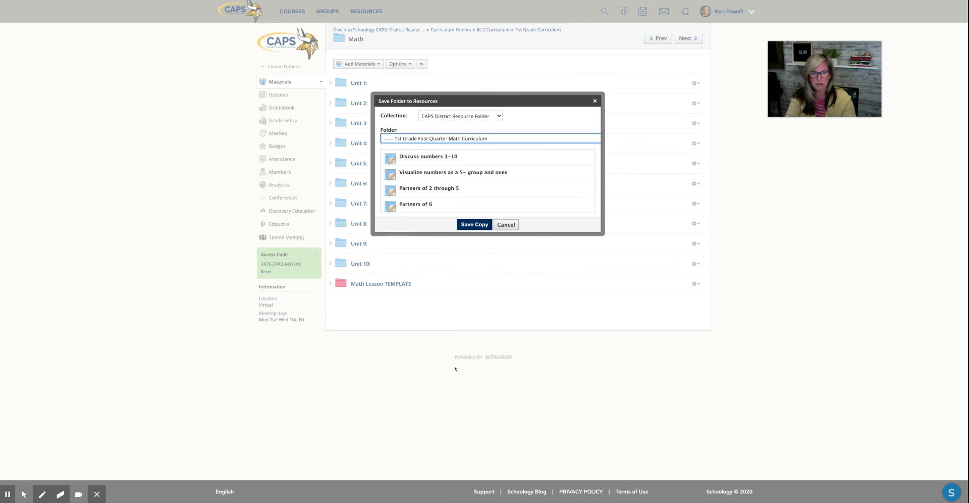
click(474, 225)
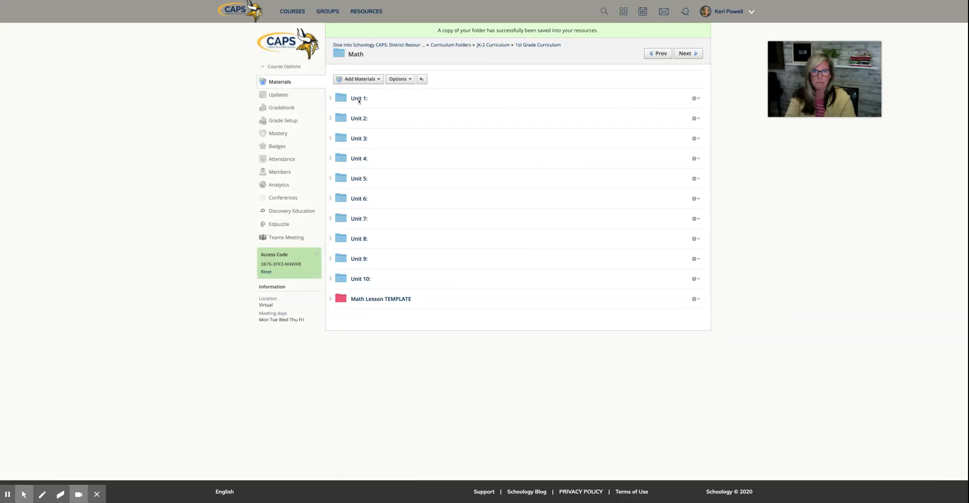
Check the contents of the Unit 1 folder in the CAPS District Resource Folder group's 1st Grade First Quarter Math Curriculum.
click(328, 11)
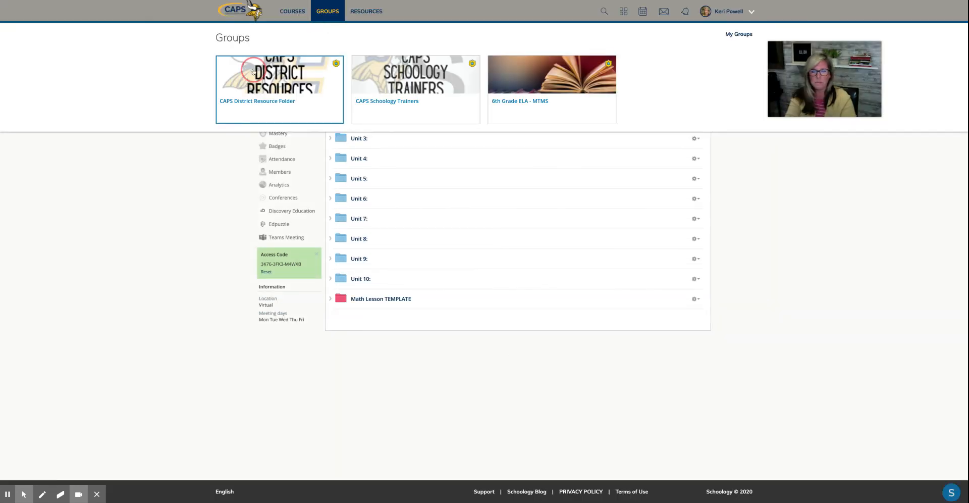
click(253, 71)
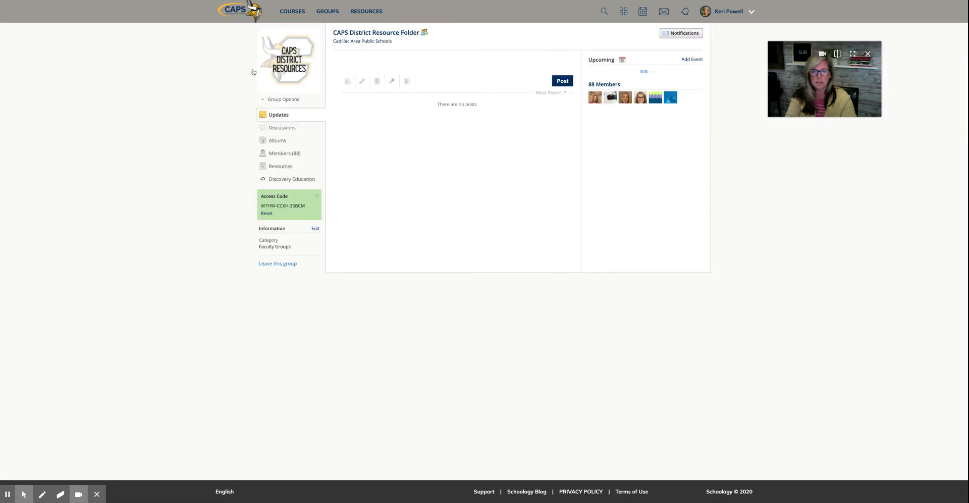
click(284, 168)
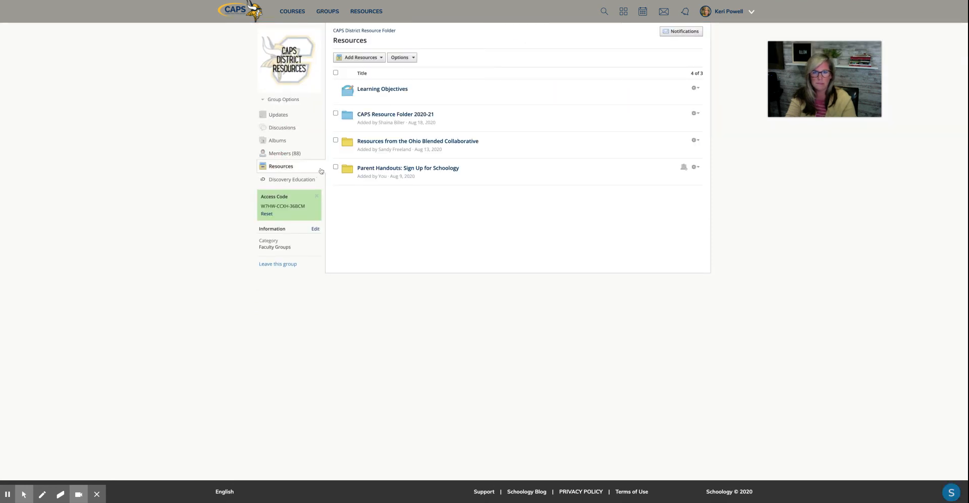
click(369, 114)
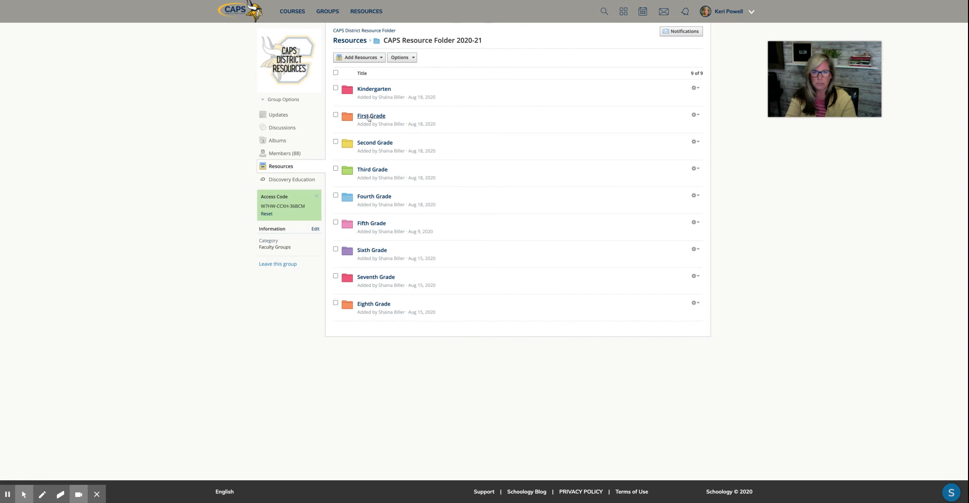
click(369, 116)
click(372, 90)
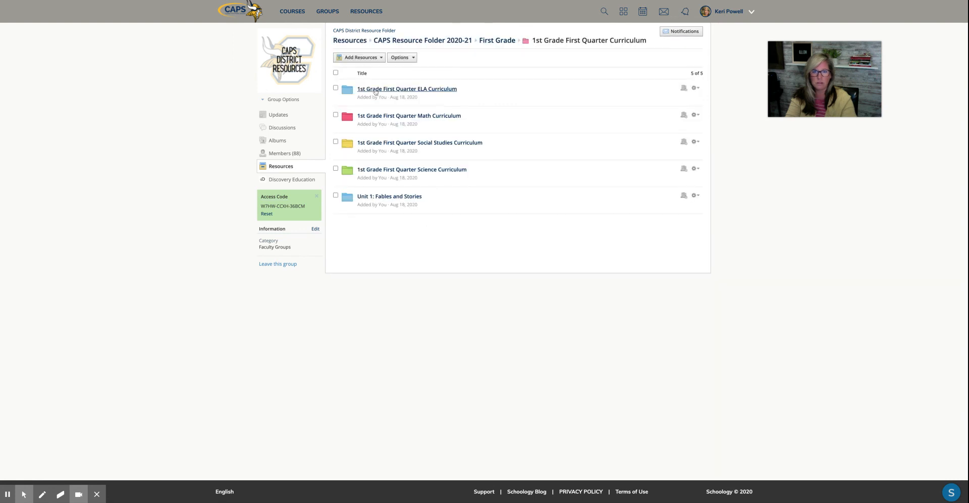
click(379, 116)
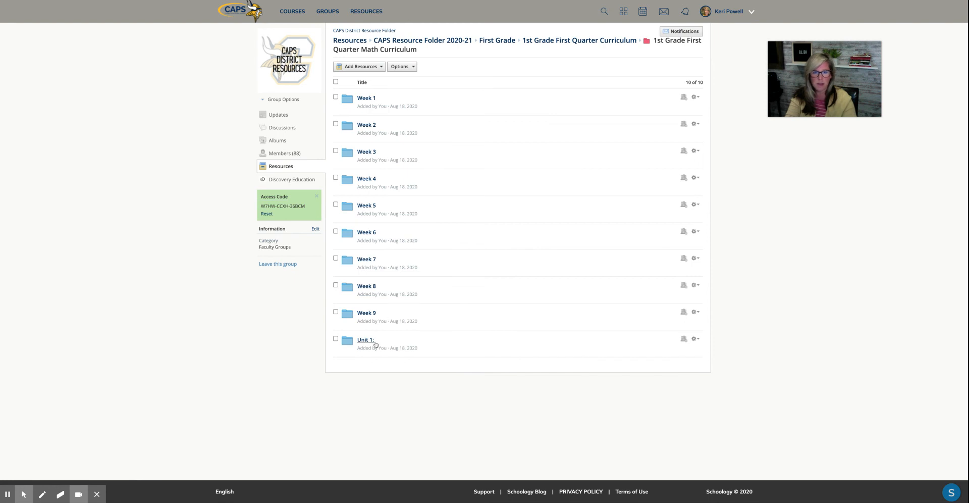
click(365, 342)
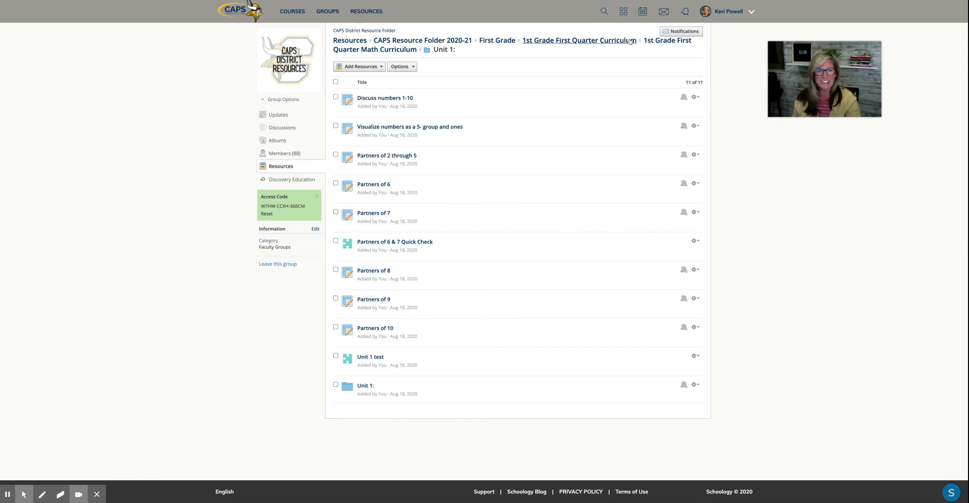
mouse_move(855, 59)
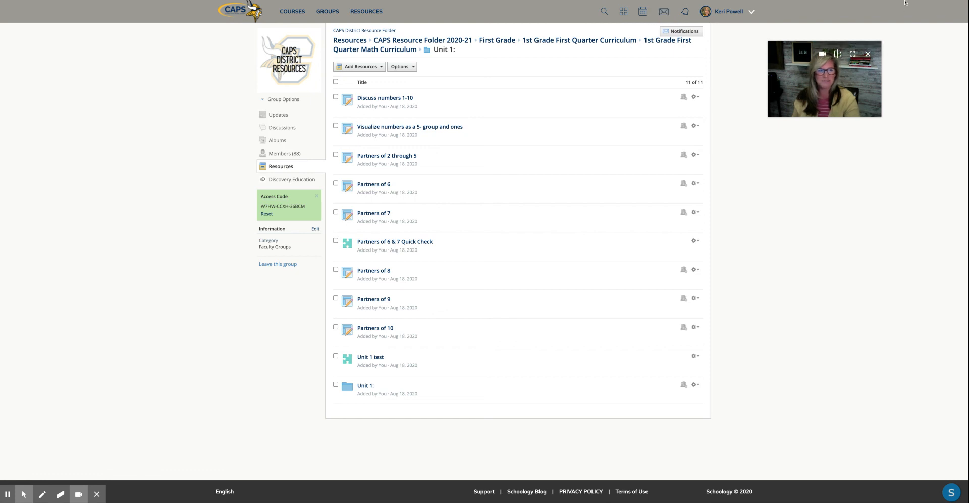